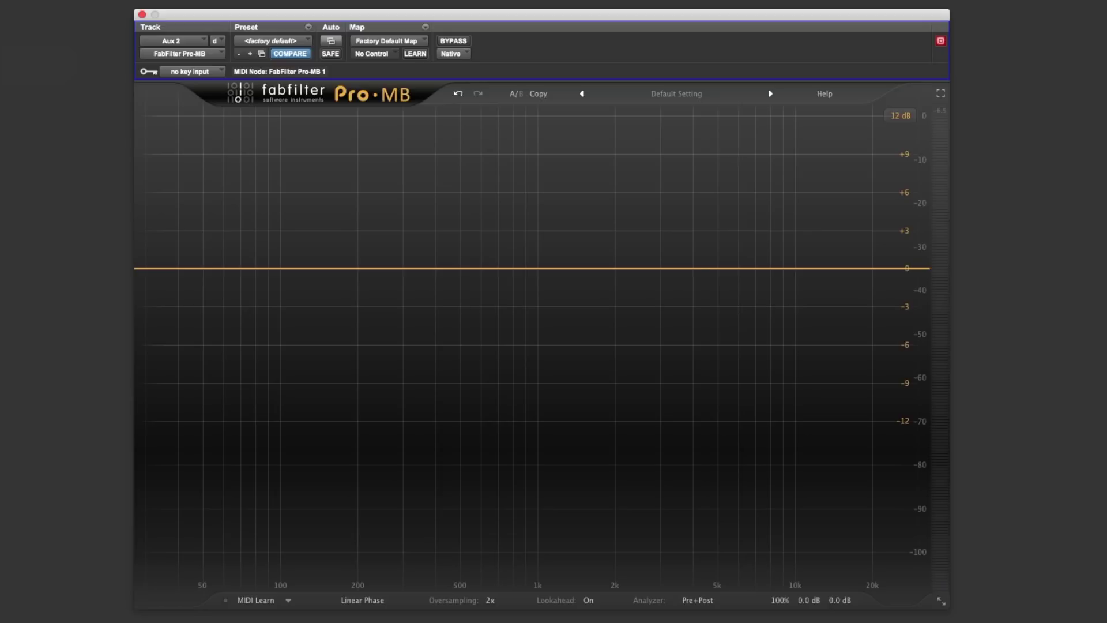
Step: Open the Pro-L 2 limiter on the Aux 2 track and examine its loudness meter and Gain slider
left_click(0, 55)
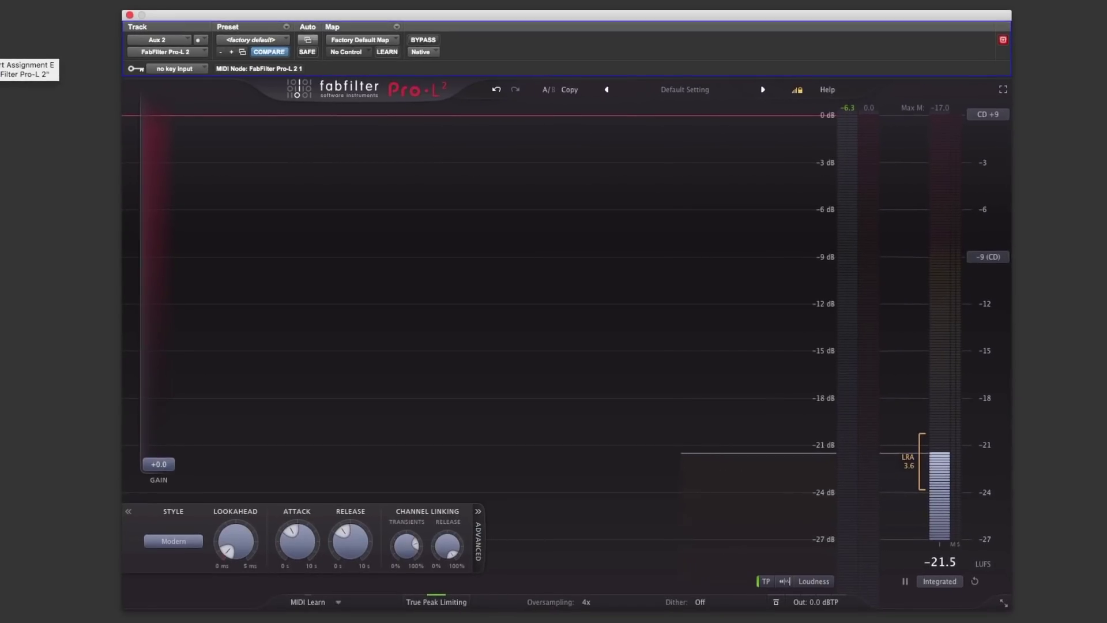
mouse_move(823, 588)
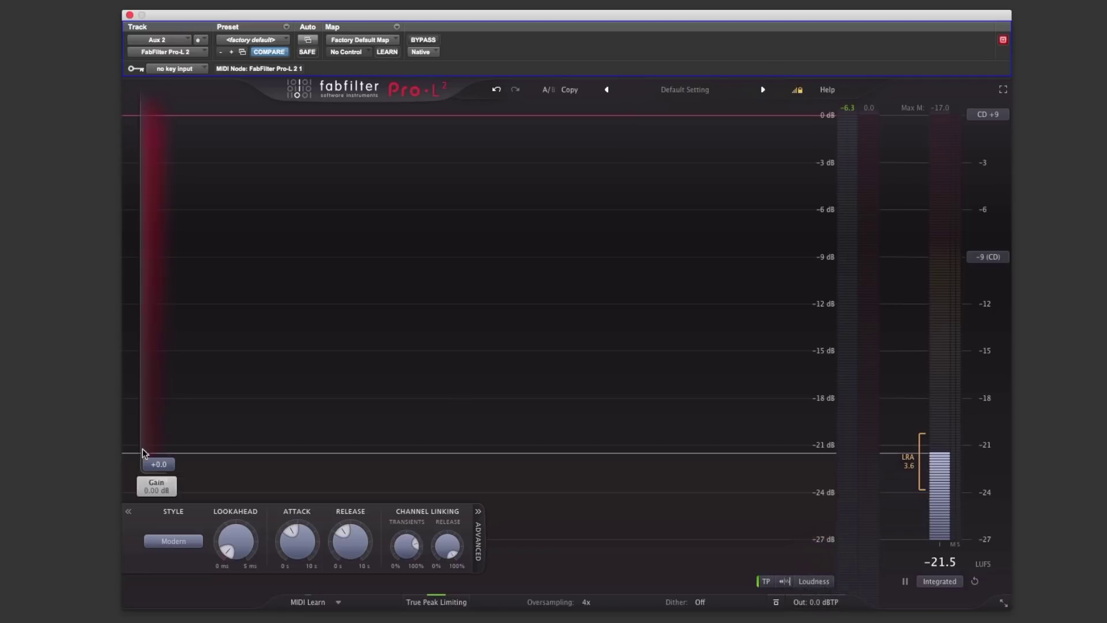
mouse_move(161, 340)
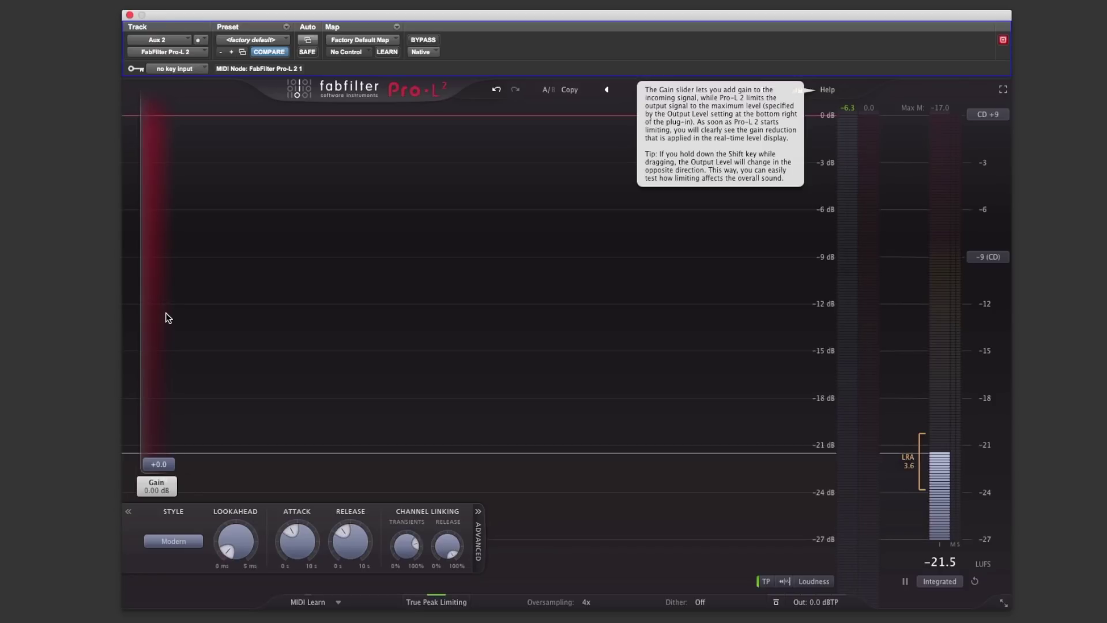
Step: Close the limiter and expand the side chain section of the Pro-C 2 compressor on Aux 2
left_click(130, 15)
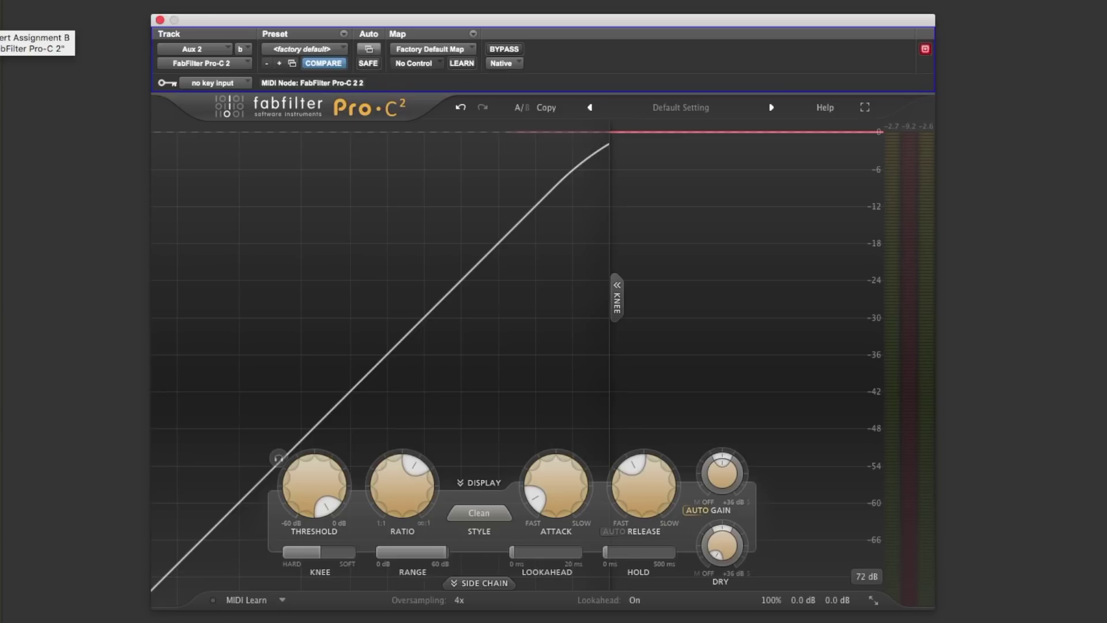
left_click(479, 583)
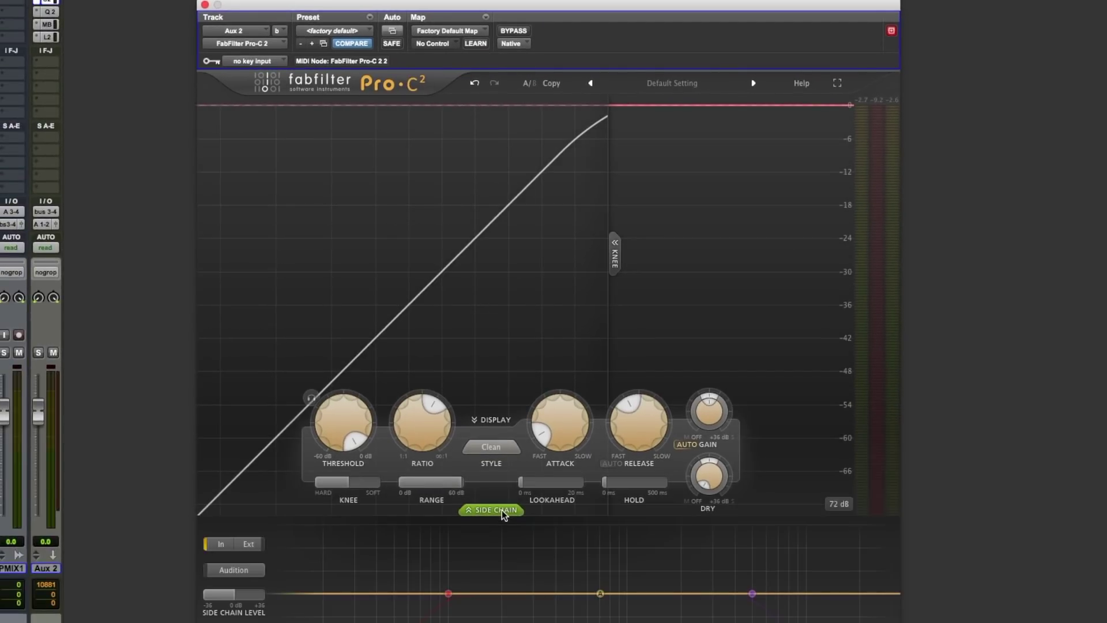
Step: Open the first Pro-Q 2 on Aux 2 and add a bell cut of about -2.3 dB near 11 kHz
left_click(49, 13)
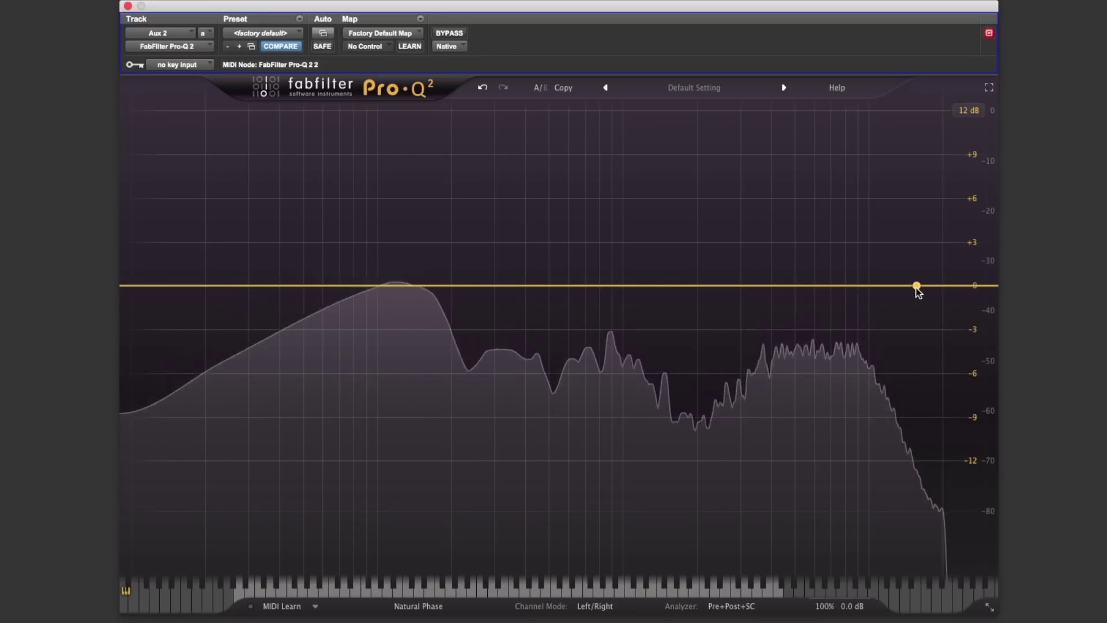
left_click(773, 288)
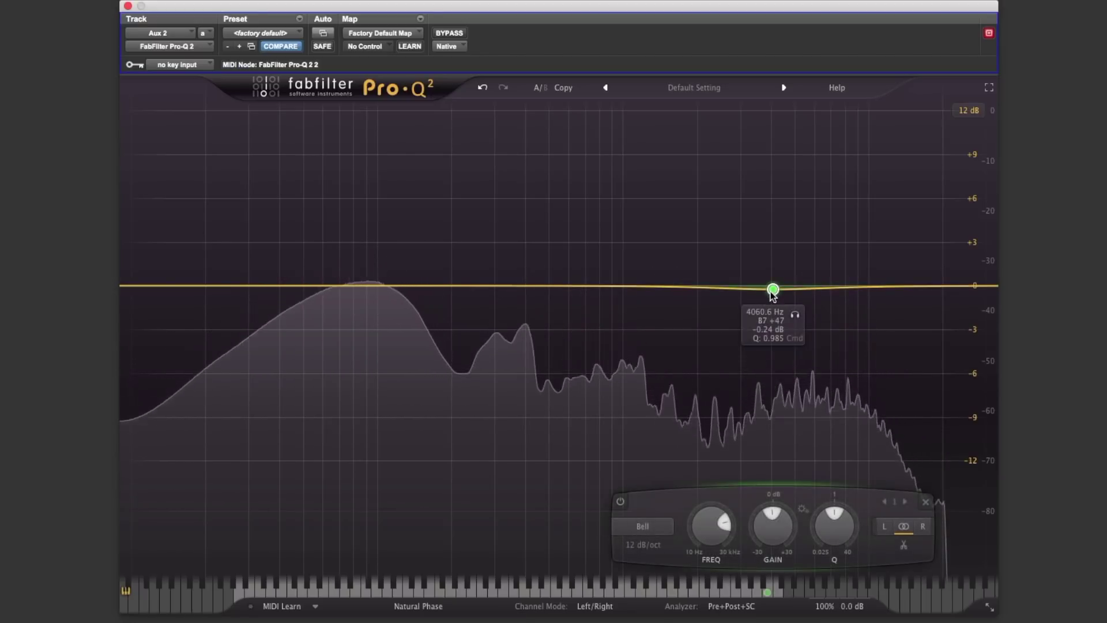
left_click_drag(773, 290, 879, 320)
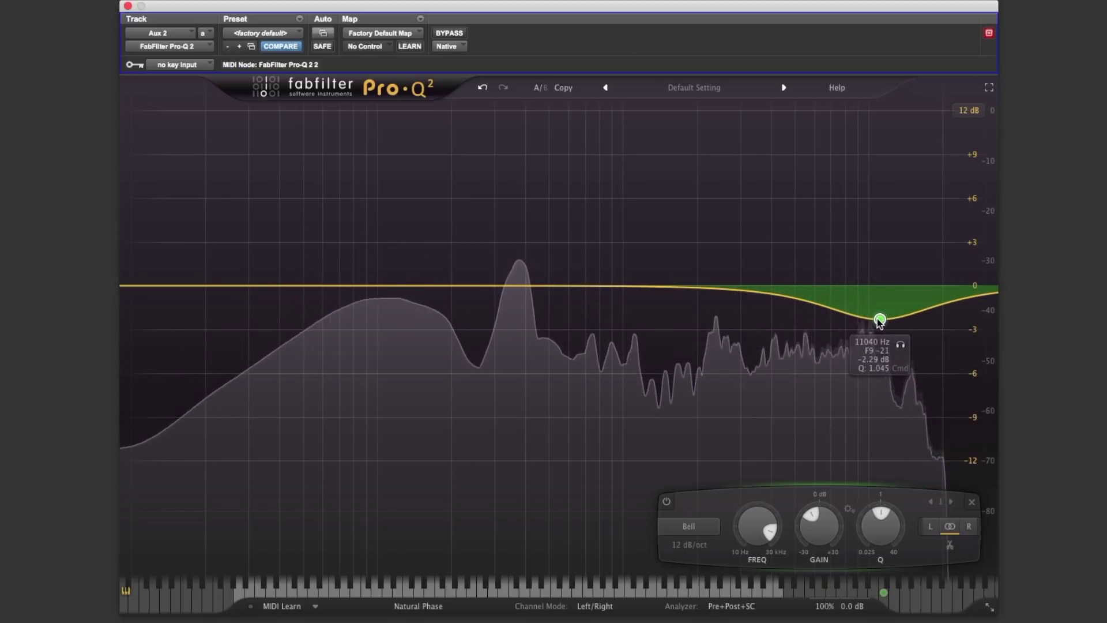
left_click_drag(879, 321, 879, 321)
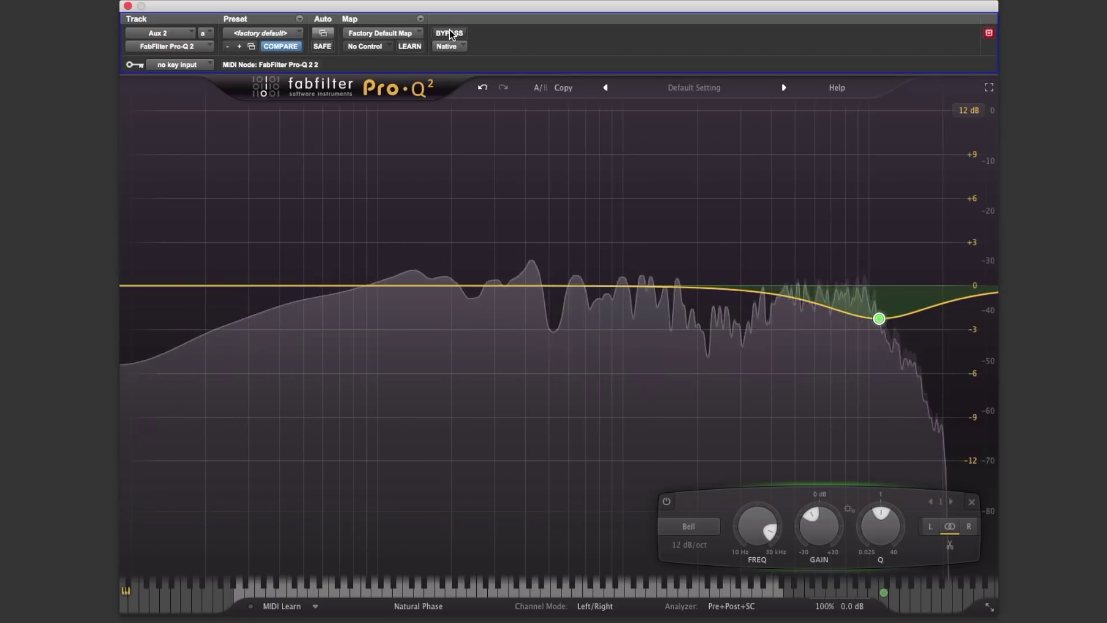
Step: Compare the mix with the EQ bypassed and re-enabled, and fine-tune the bell cut near 11 kHz
left_click(449, 33)
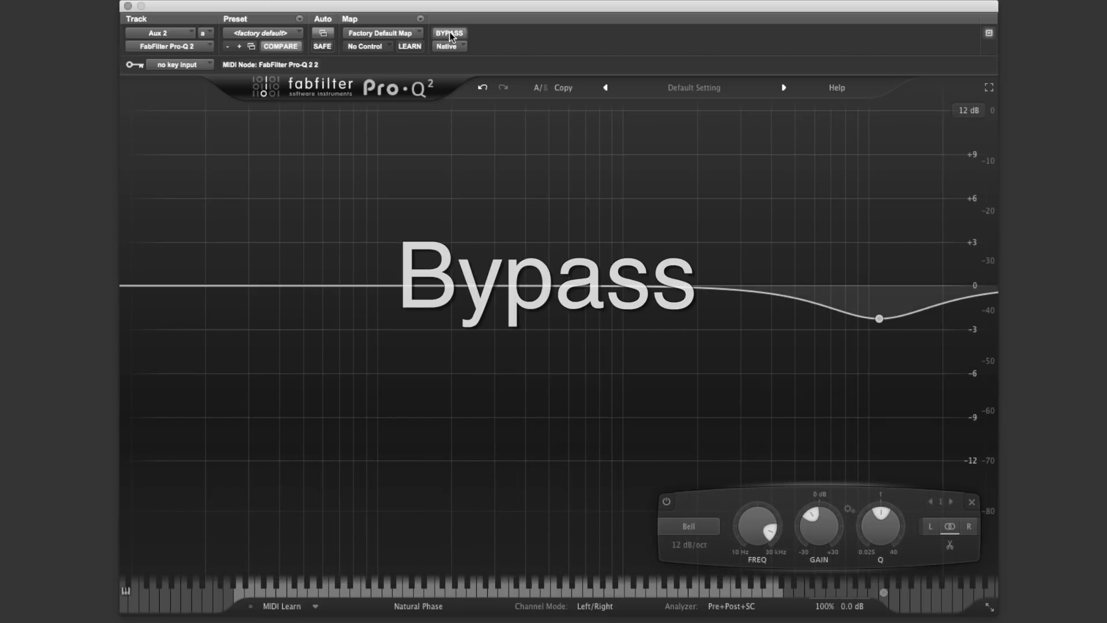
left_click(448, 33)
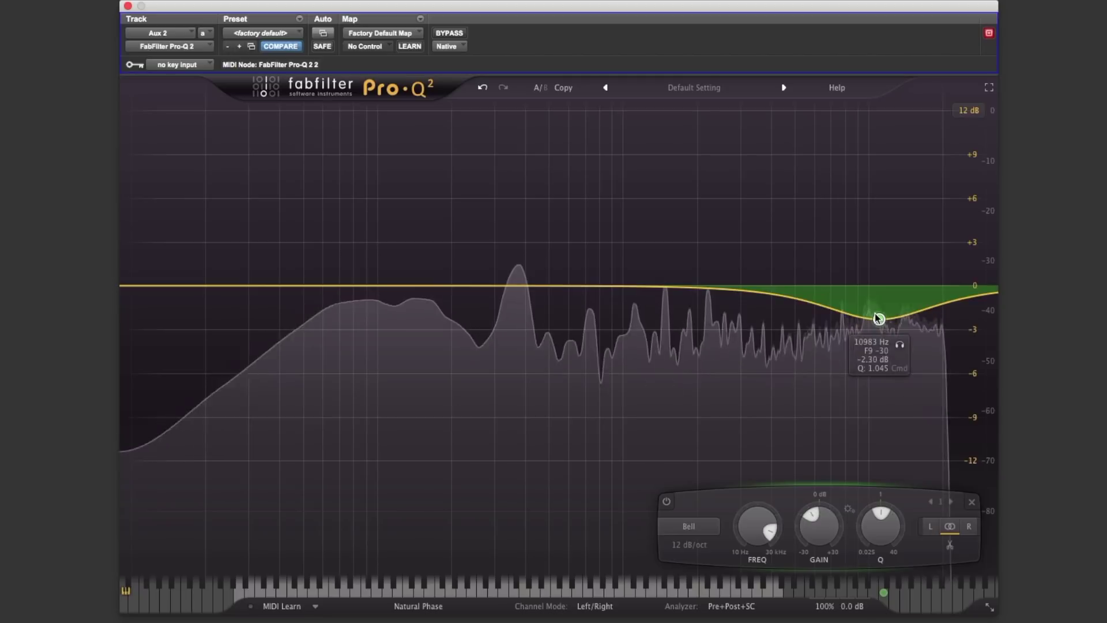
left_click_drag(878, 318, 877, 320)
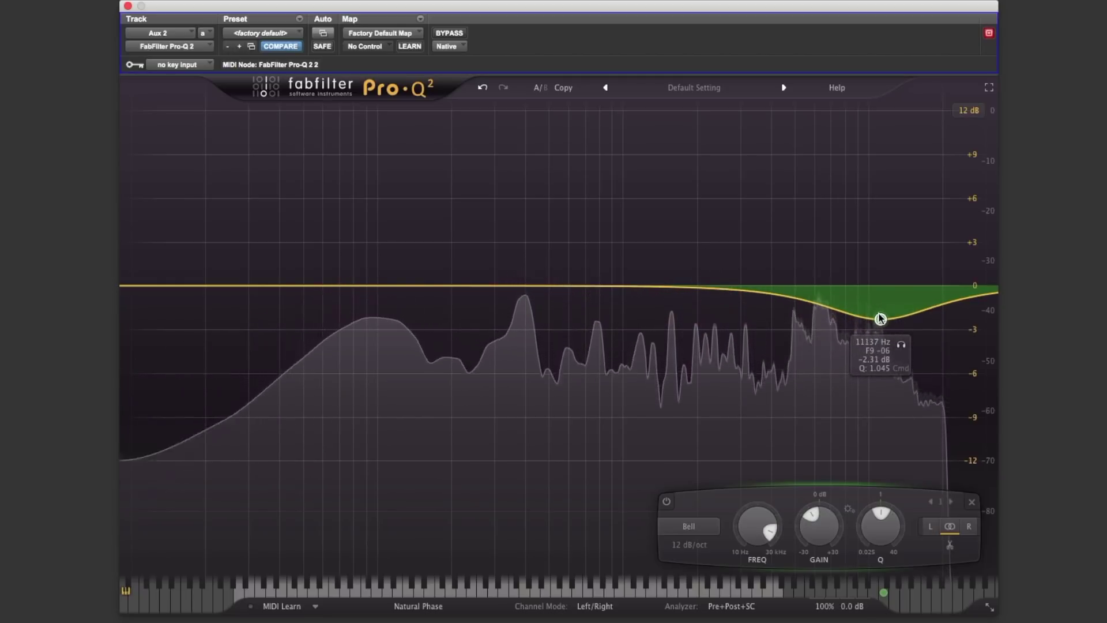
left_click_drag(879, 319, 886, 324)
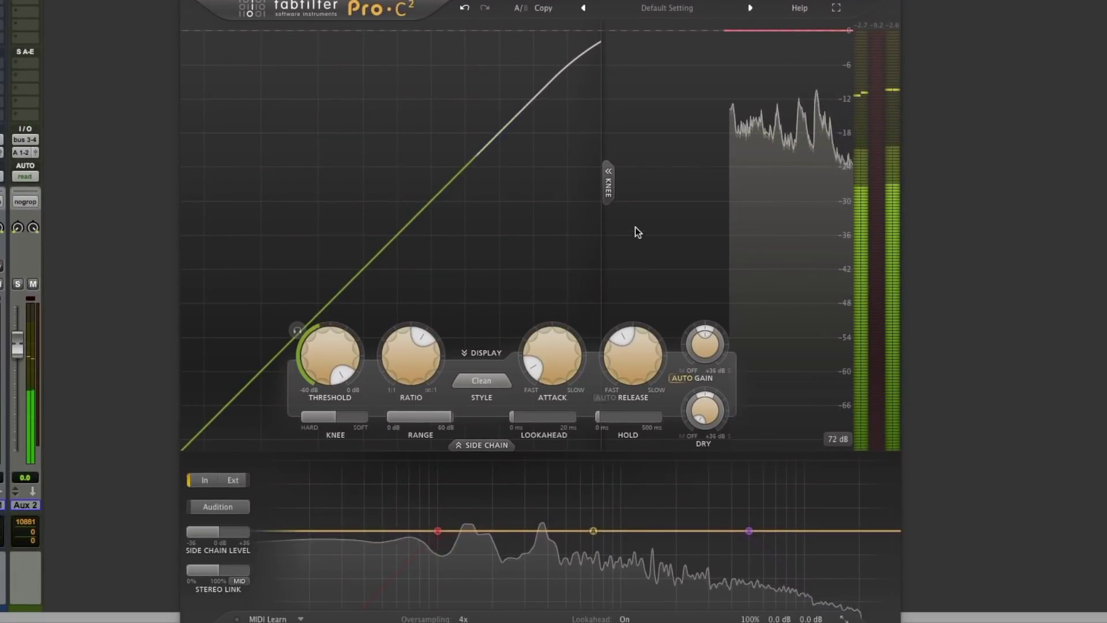
Step: Set the Pro-C 2 compression style to Mastering and lower the threshold to about -23 dB
left_click(485, 383)
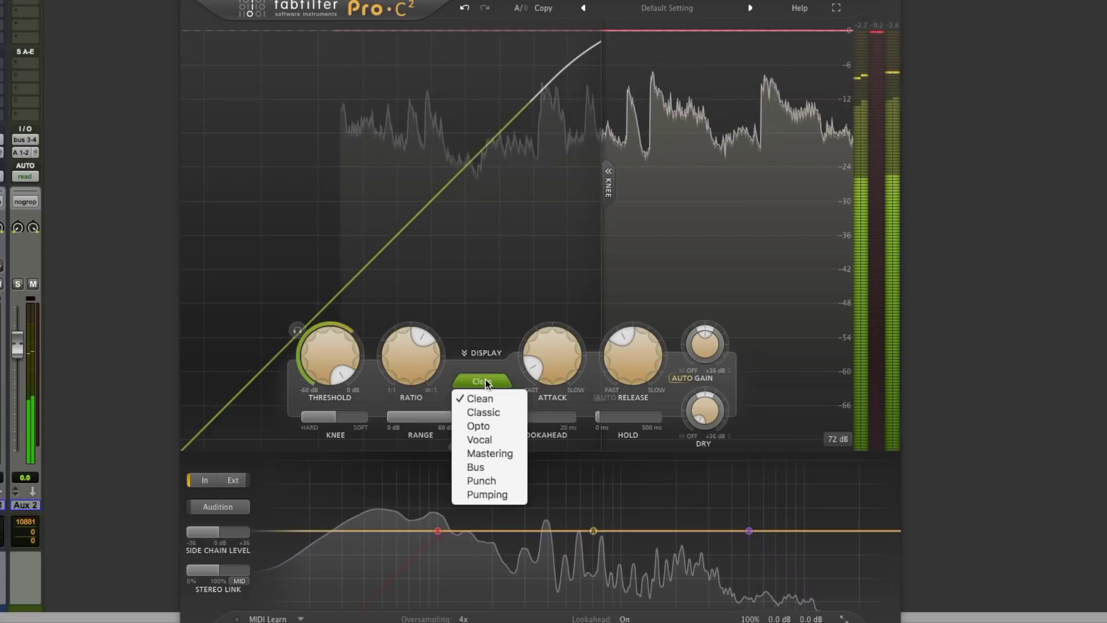
left_click(496, 454)
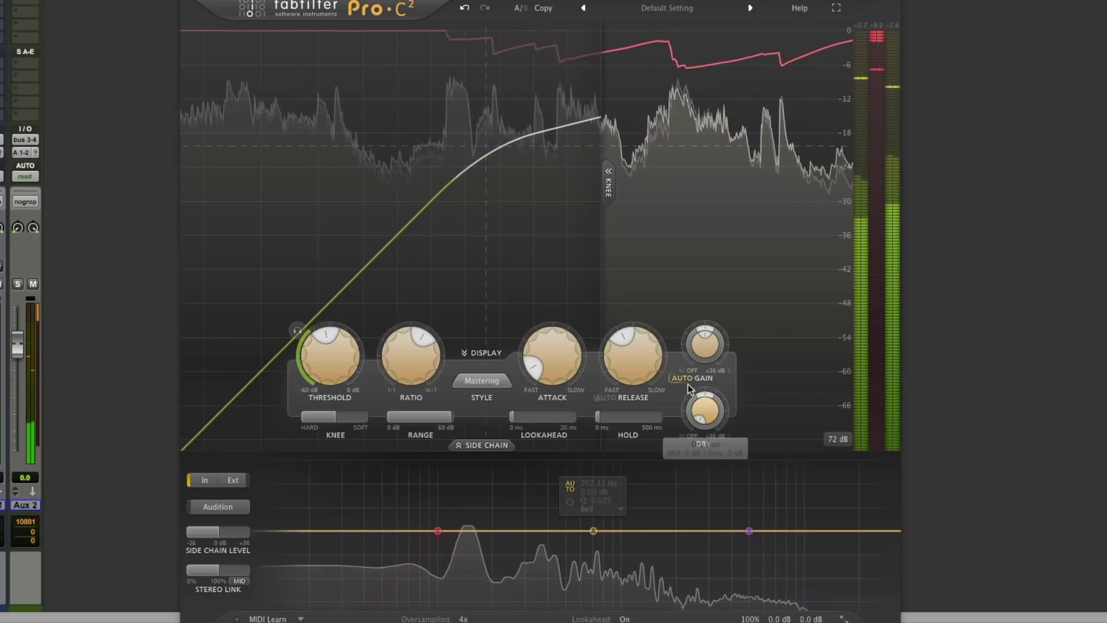
mouse_move(334, 348)
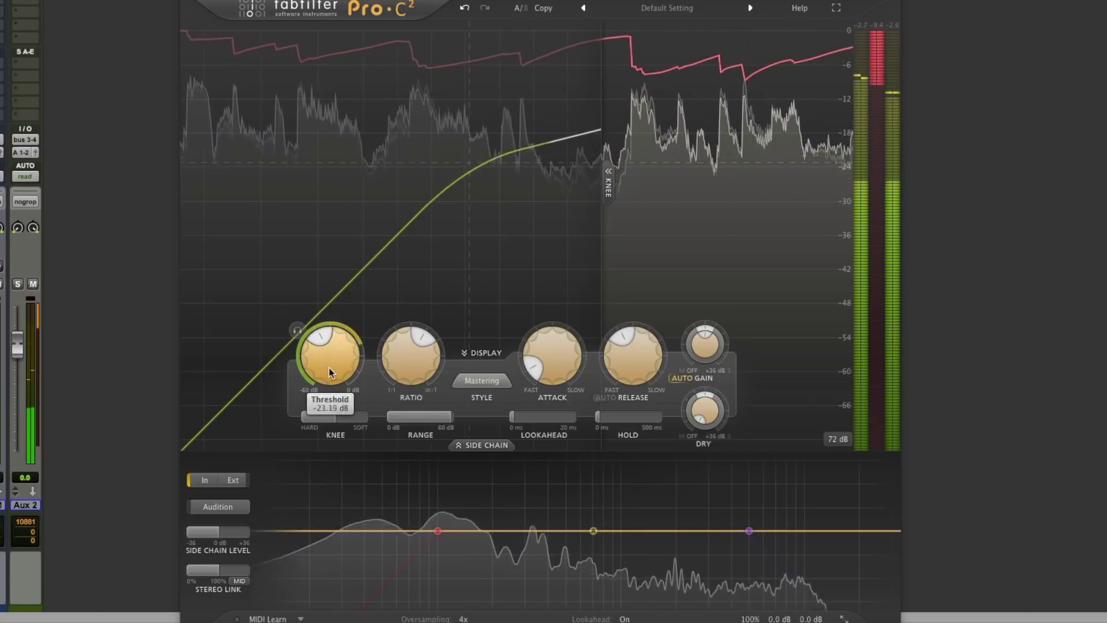
left_click_drag(329, 368, 341, 337)
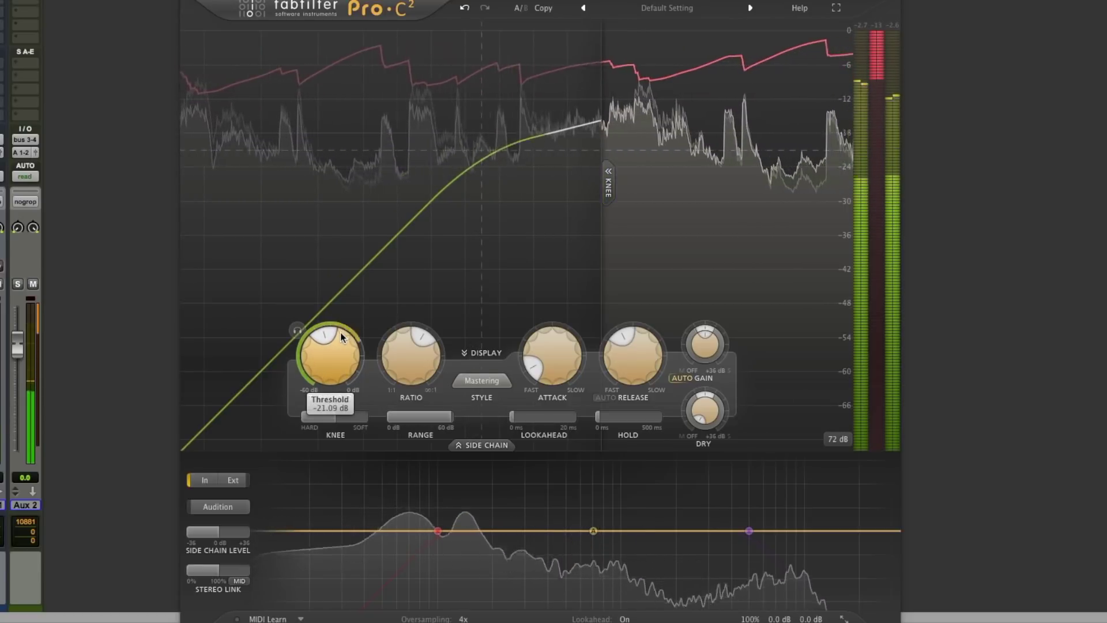
left_click_drag(339, 338, 337, 343)
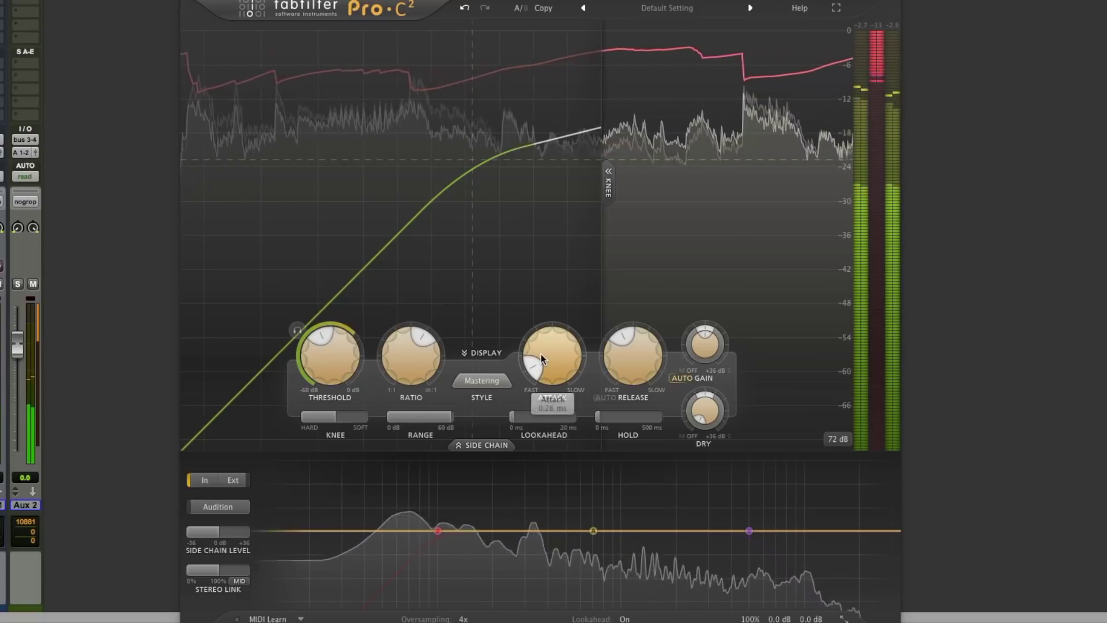
Step: Slow the compressor's attack from its fast setting and shorten the release to about 69 ms
left_click_drag(541, 354, 554, 296)
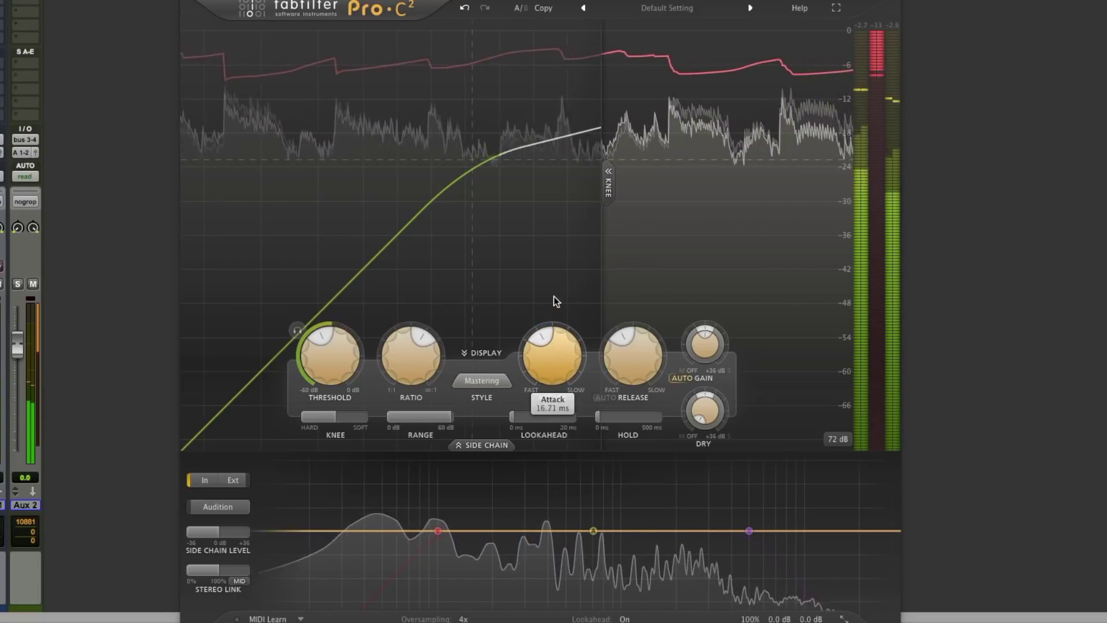
left_click_drag(549, 364, 557, 337)
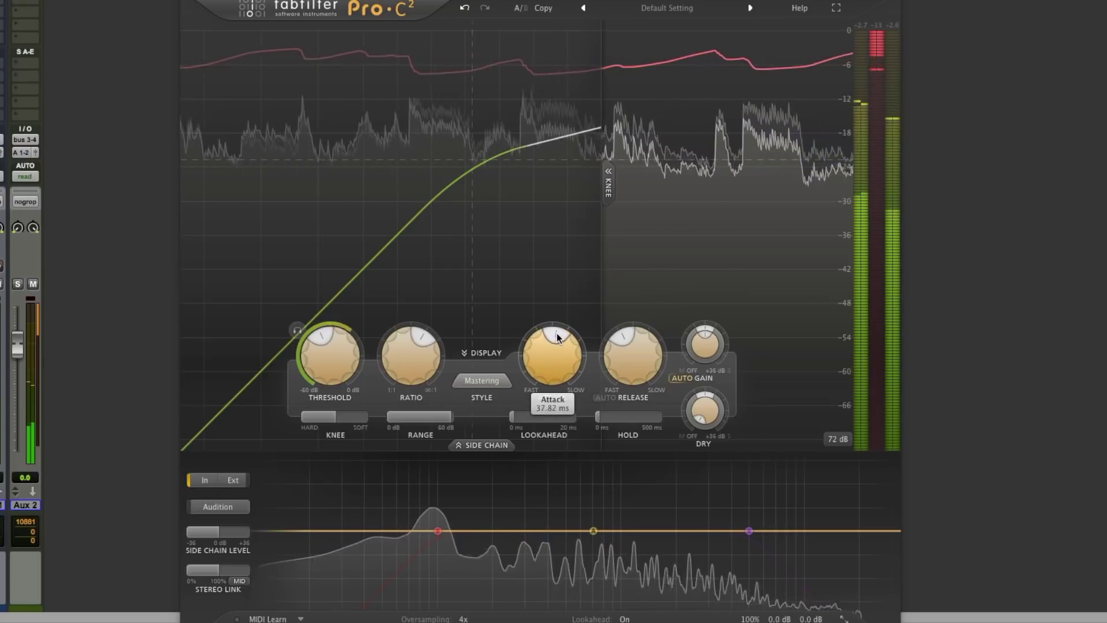
left_click_drag(627, 346, 617, 391)
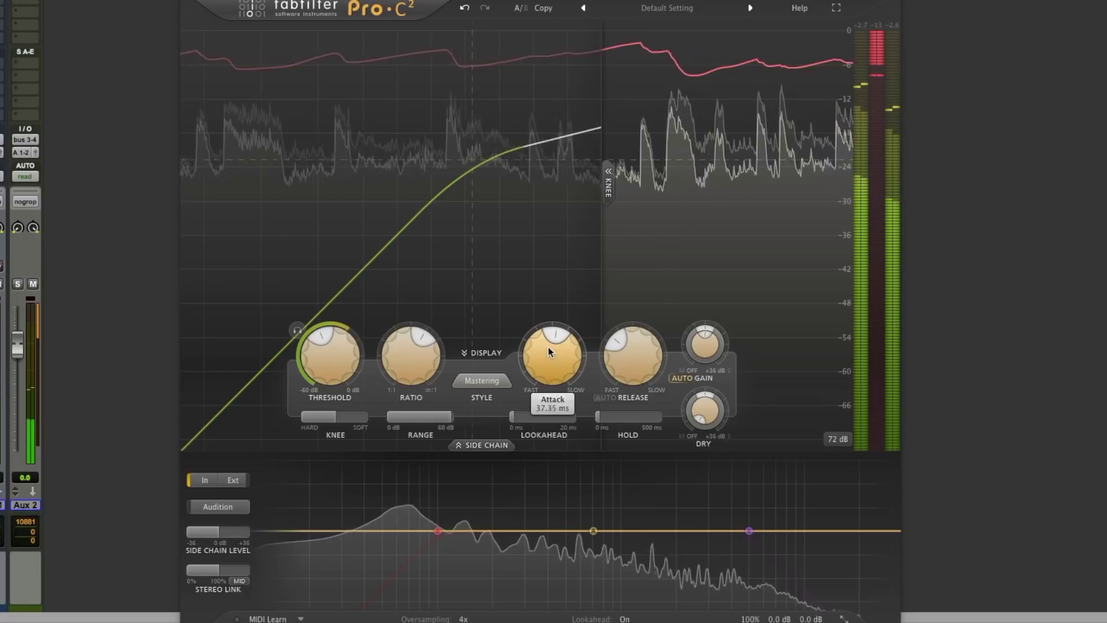
scroll(549, 351, "up", 1)
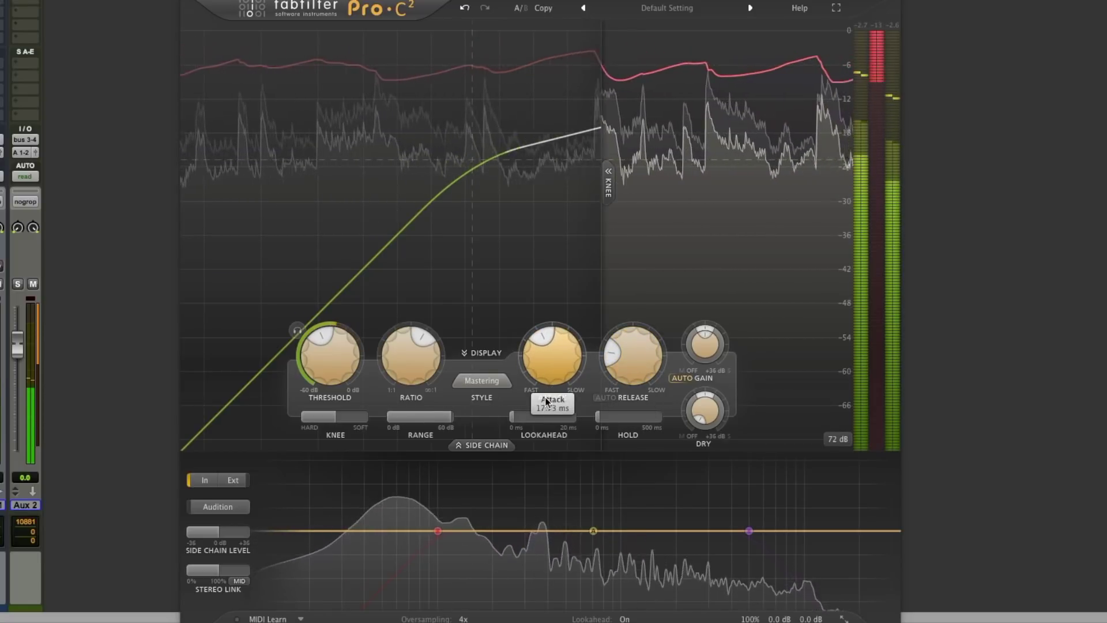
left_click_drag(541, 404, 540, 421)
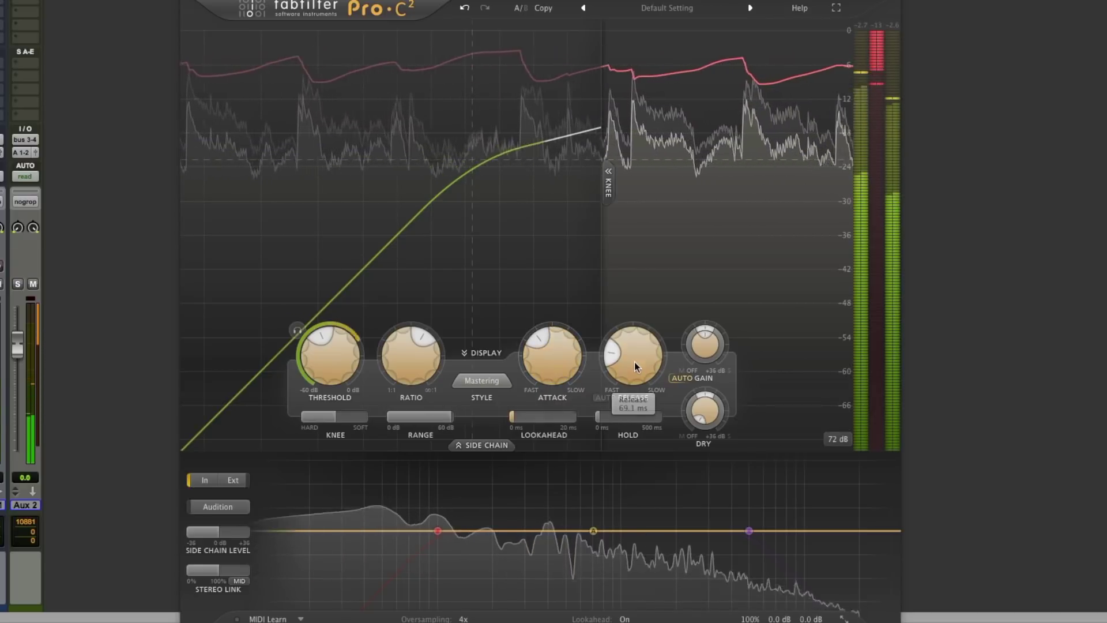
Step: Raise the compressor's threshold to about -16 dB
mouse_move(562, 363)
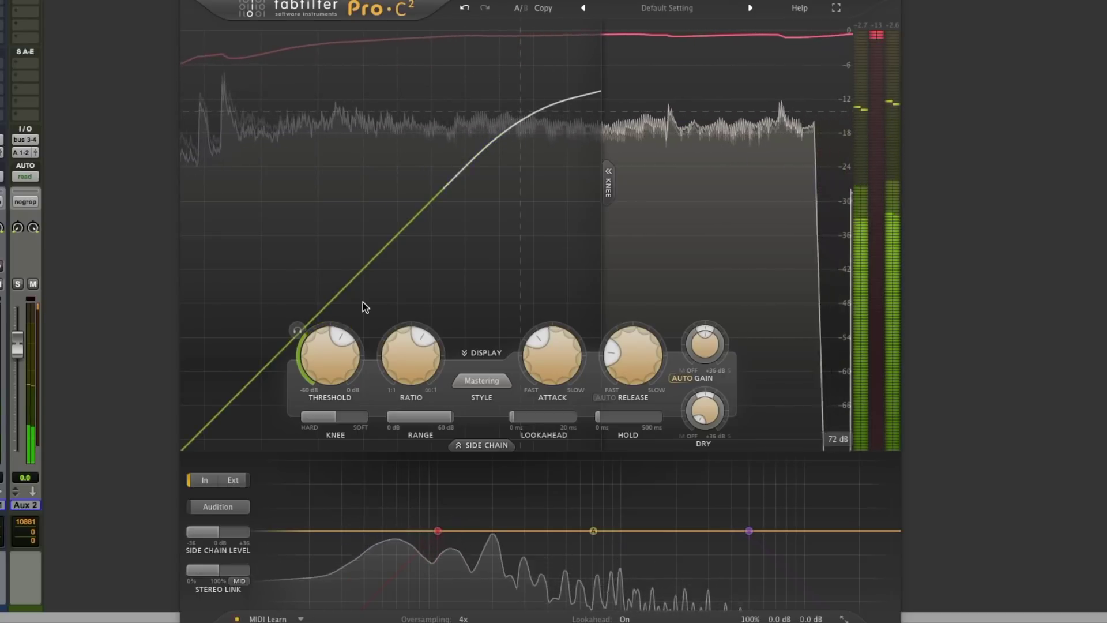
mouse_move(334, 350)
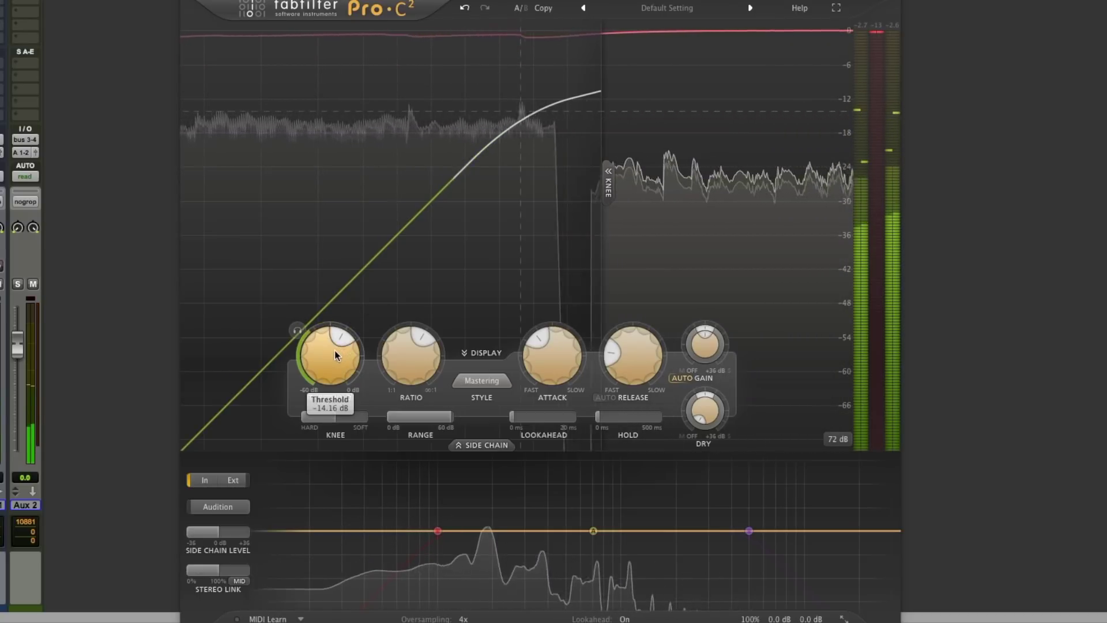
left_click_drag(340, 349, 341, 339)
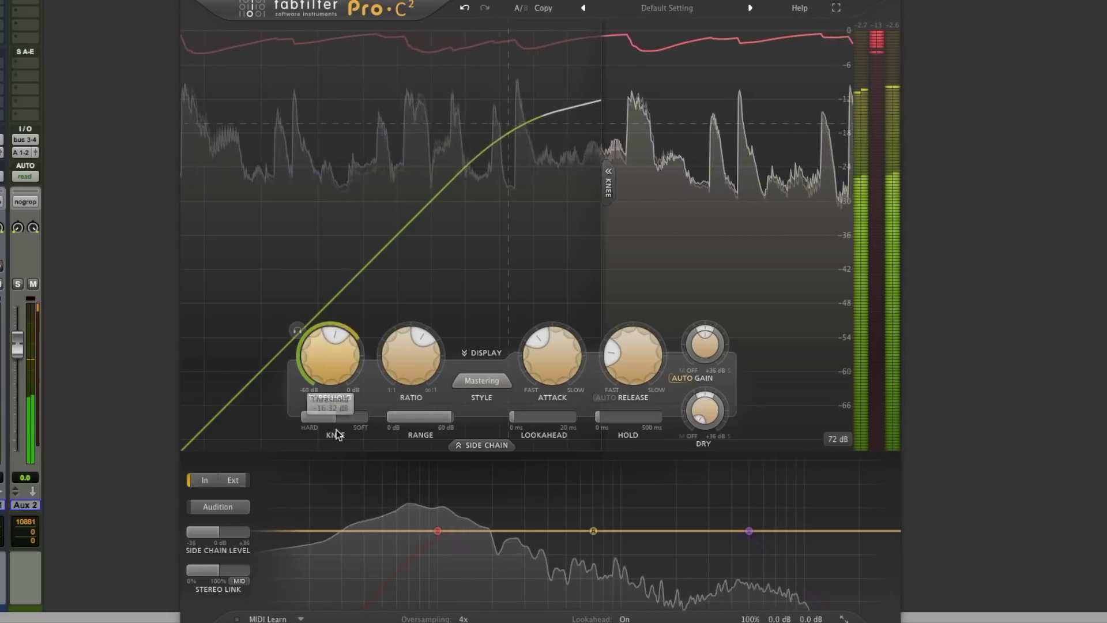
Step: Enable the low-cut filter in the compressor's side chain EQ and raise its cutoff above 100 Hz
mouse_move(435, 531)
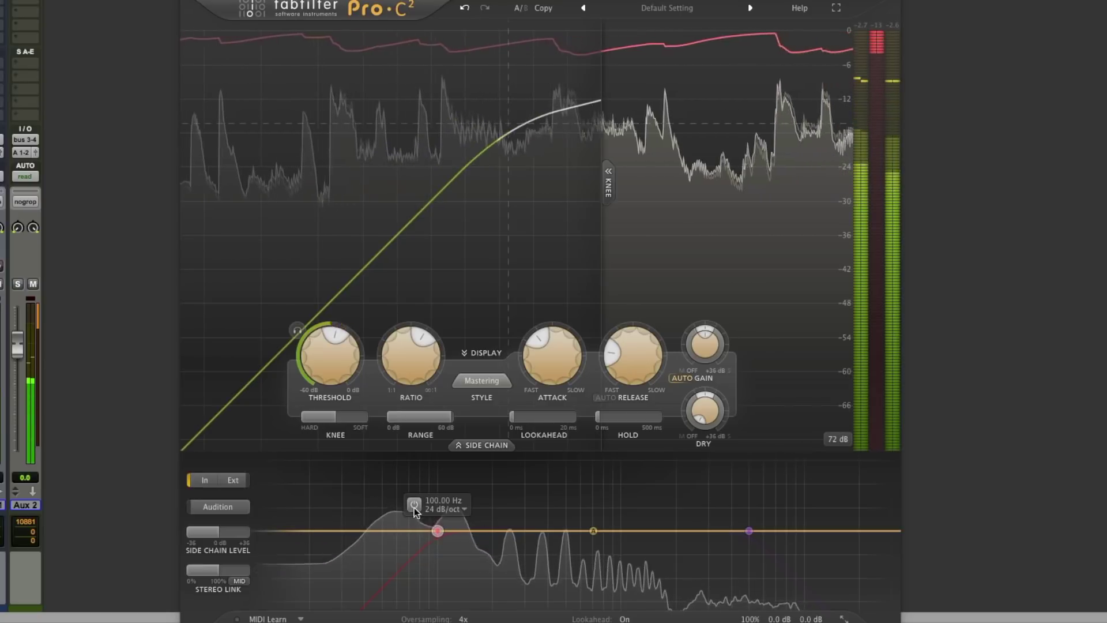
left_click(438, 531)
left_click_drag(440, 535, 504, 540)
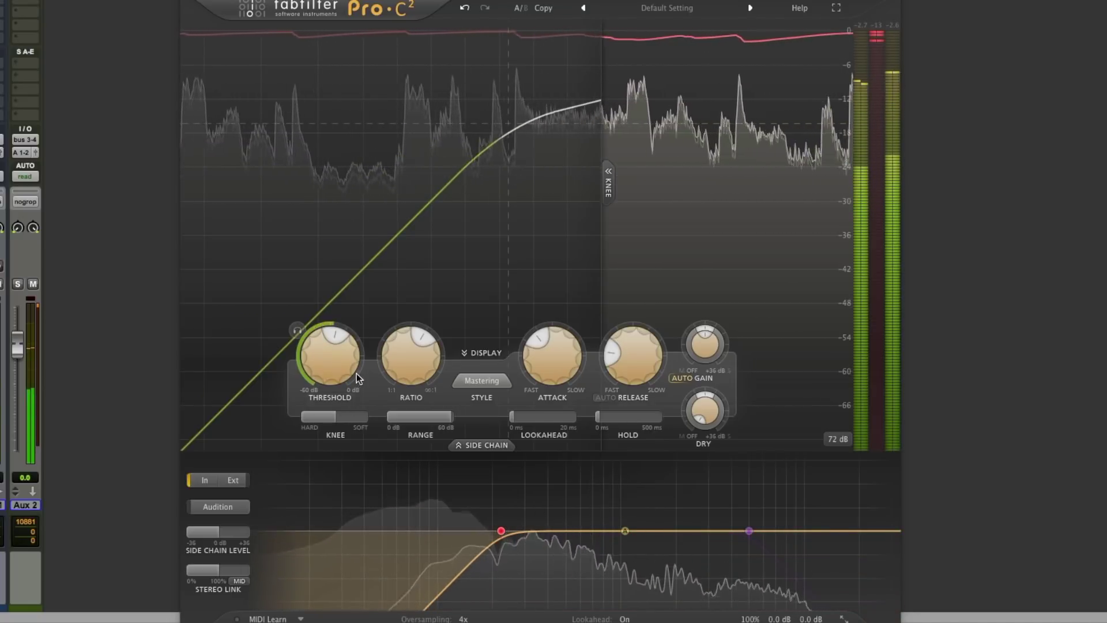
Step: Lower the compressor's threshold to about -22 dB to suit the filtered side chain
mouse_move(333, 355)
left_click_drag(333, 356, 326, 393)
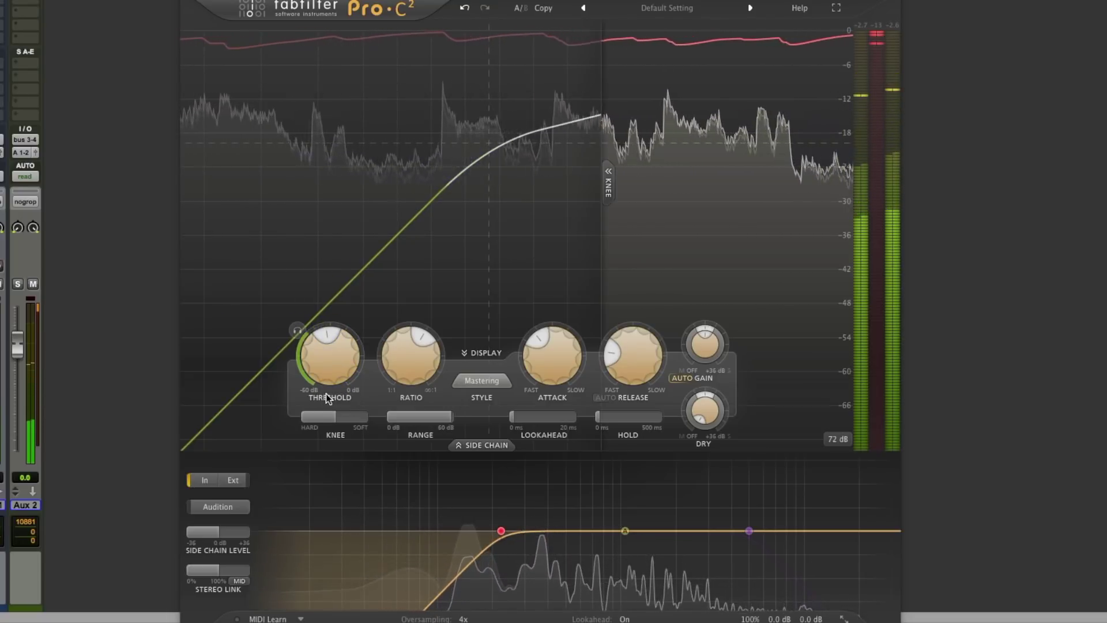
scroll(330, 343, "down", 2)
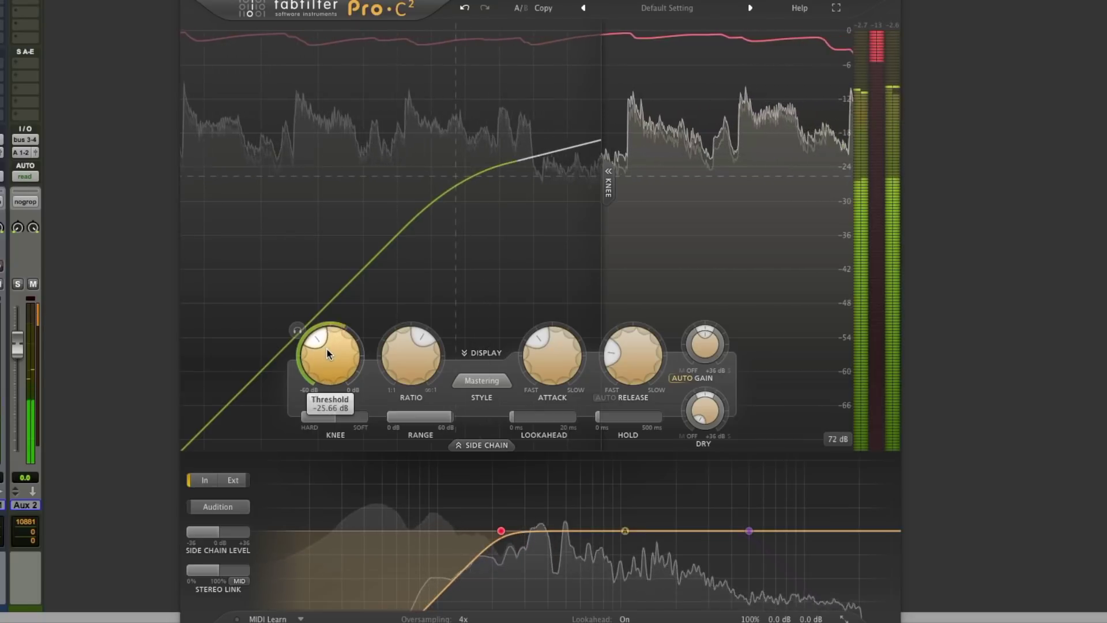
scroll(327, 348, "down", 1)
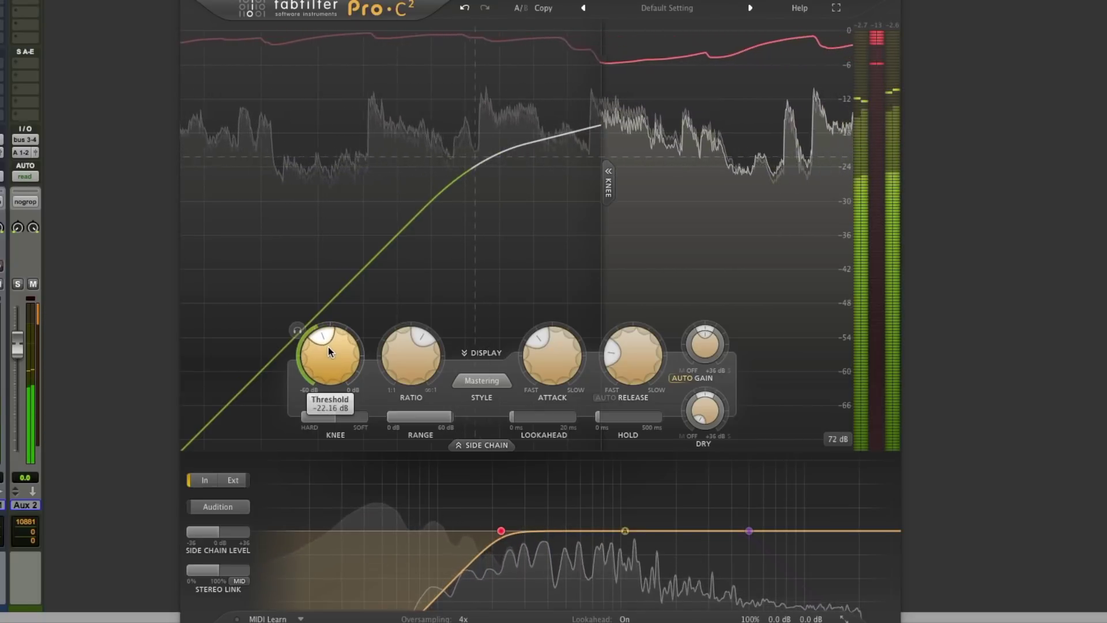
scroll(329, 348, "up", 1)
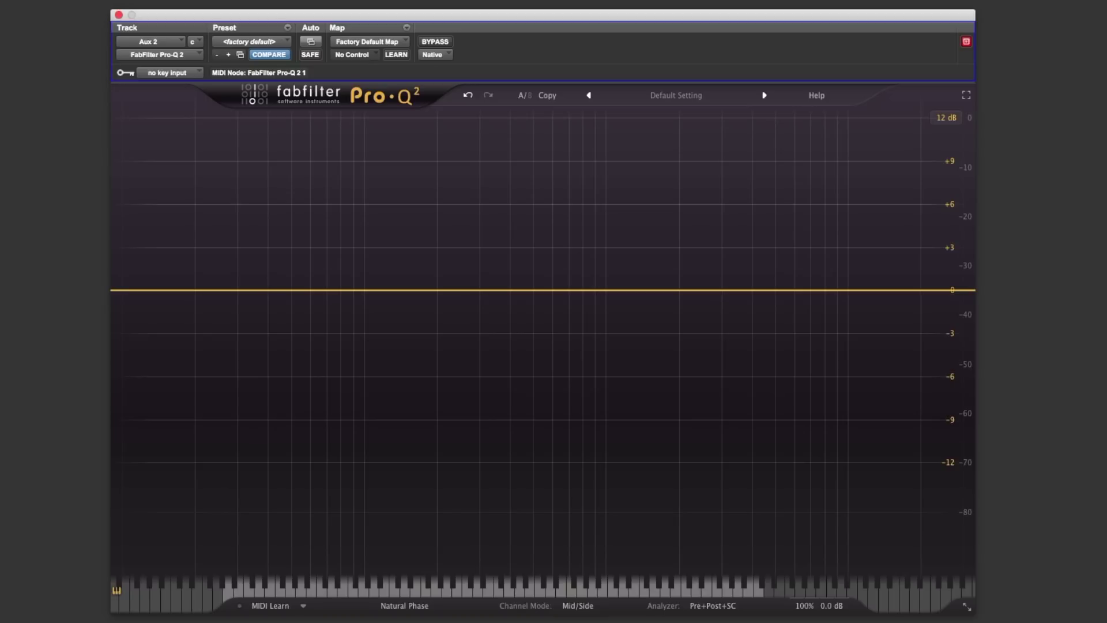
Step: Add a 12 dB/oct low cut at about 37 Hz with a Q of about 0.86 to the Side channel in the Mid/Side Pro-Q 2
left_click(163, 291)
left_click_drag(180, 291, 259, 294)
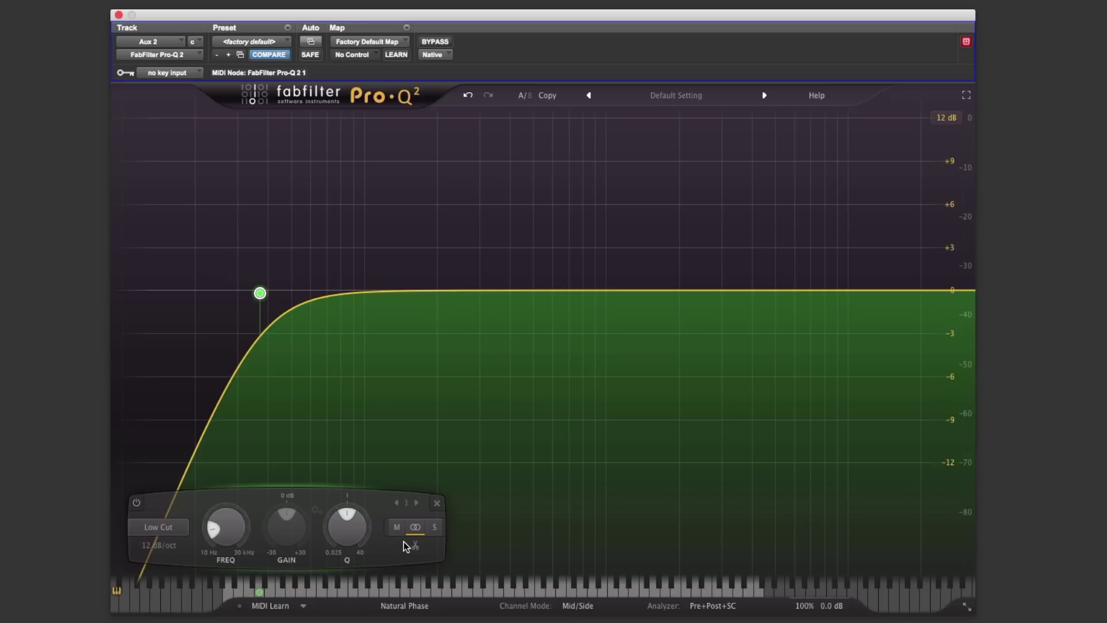
left_click(434, 530)
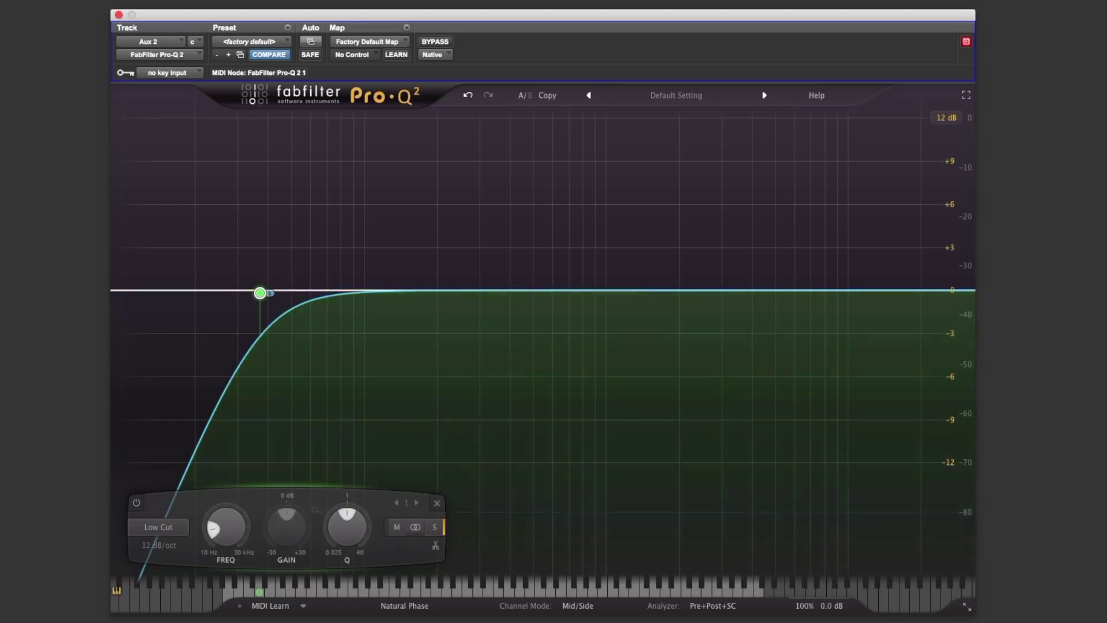
left_click_drag(260, 293, 260, 308)
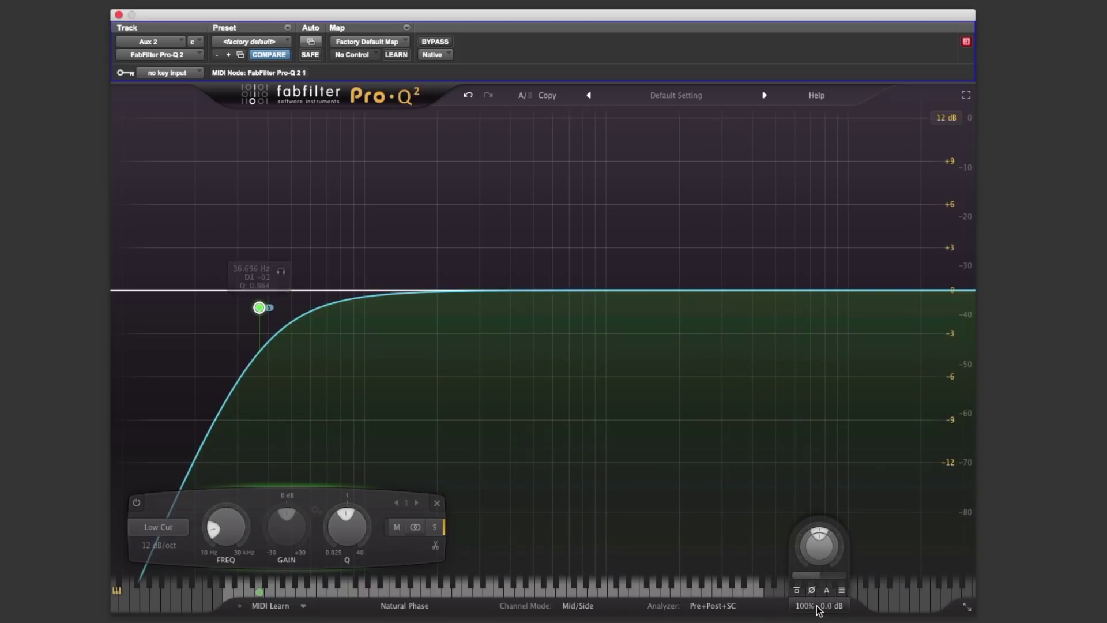
Step: Move the Side low cut down to 10 Hz, play the mix and turn the output pan towards Side to audition the side signal
mouse_move(823, 611)
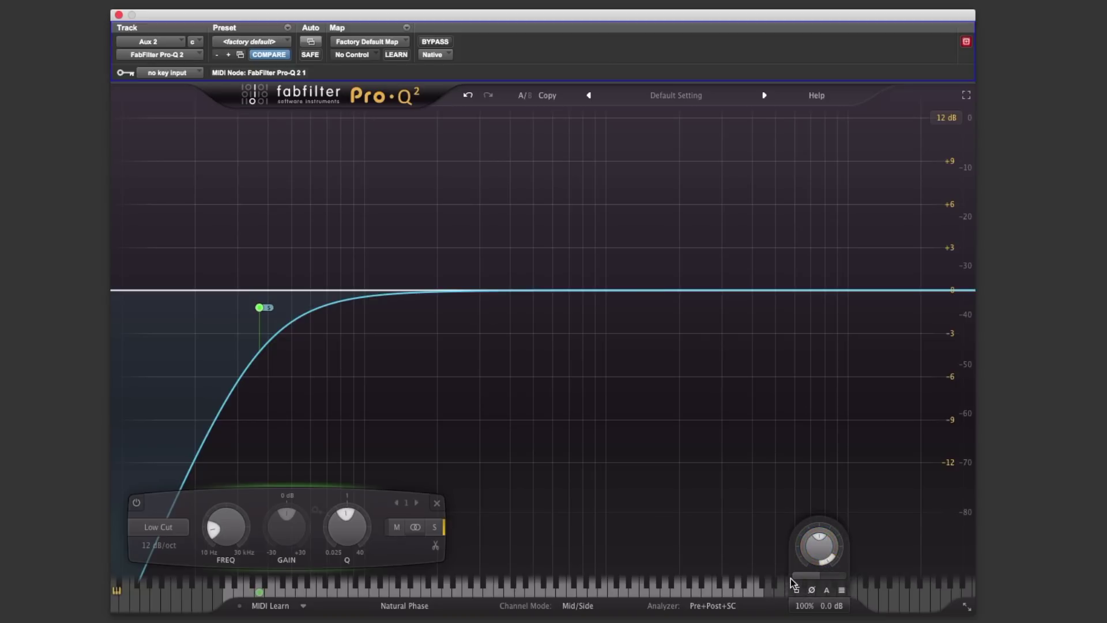
left_click_drag(259, 307, 41, 315)
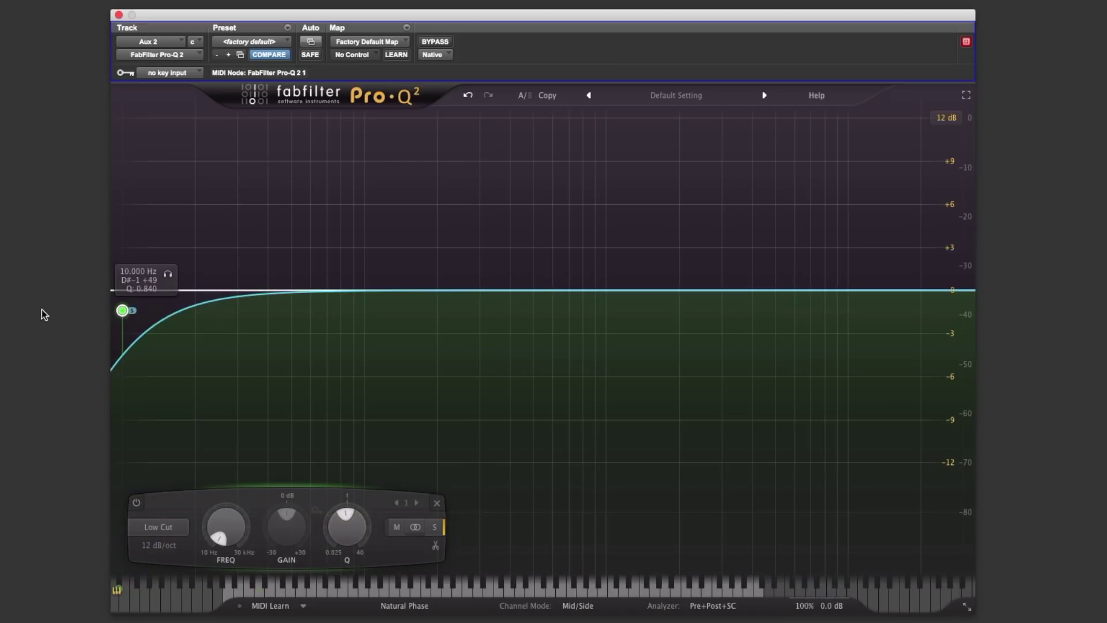
key("space")
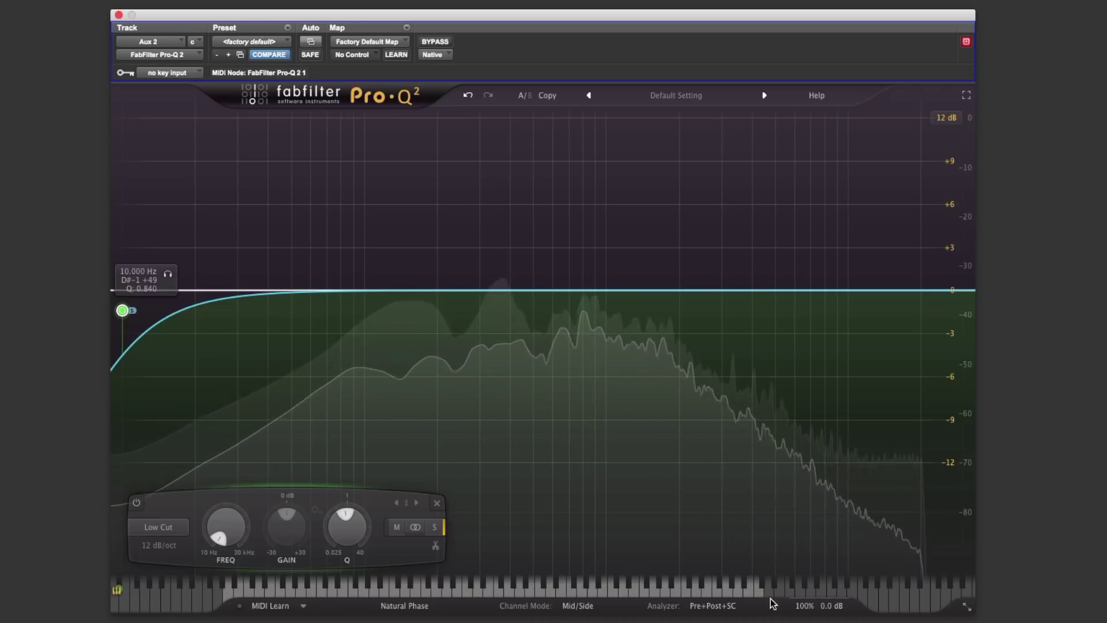
mouse_move(822, 602)
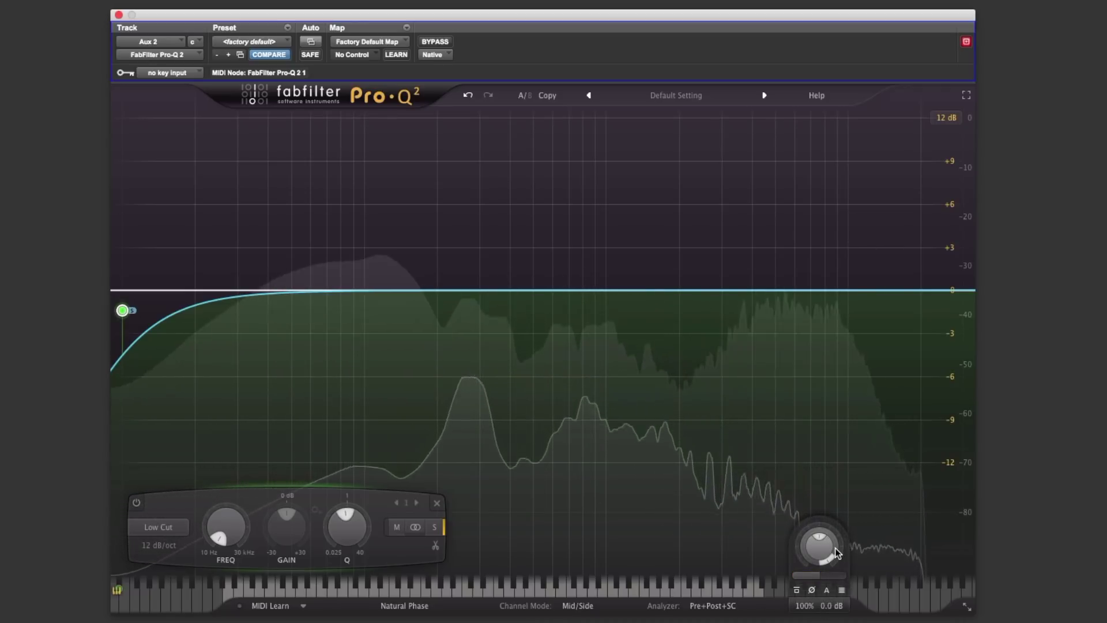
mouse_move(832, 557)
left_click_drag(832, 557, 813, 492)
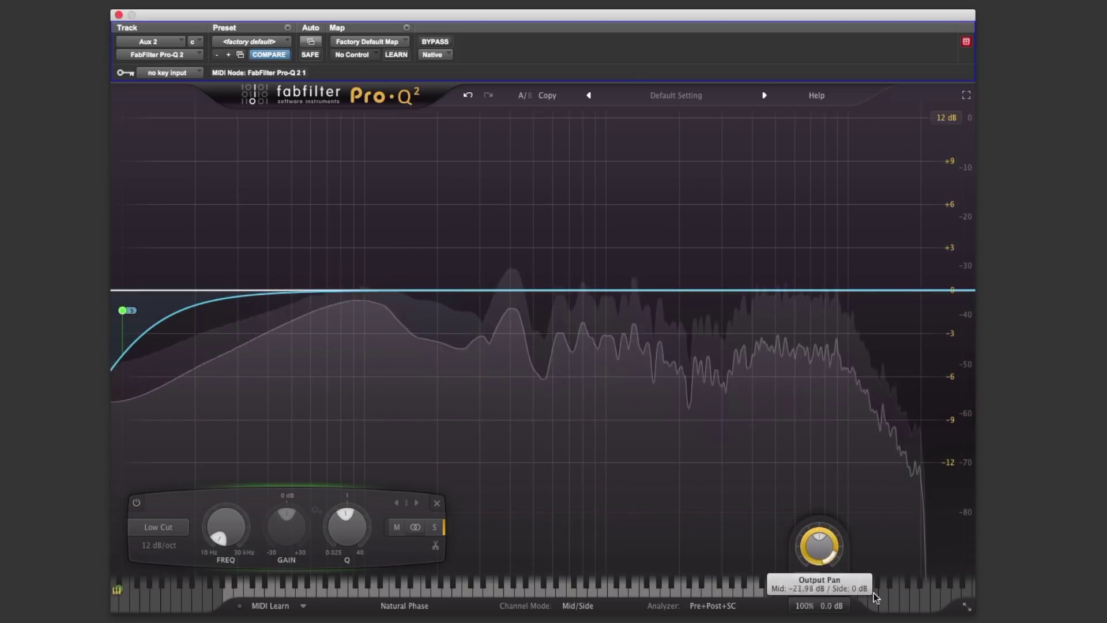
Step: Raise the Side low cut's frequency into the low mids while auditioning the side signal
mouse_move(123, 311)
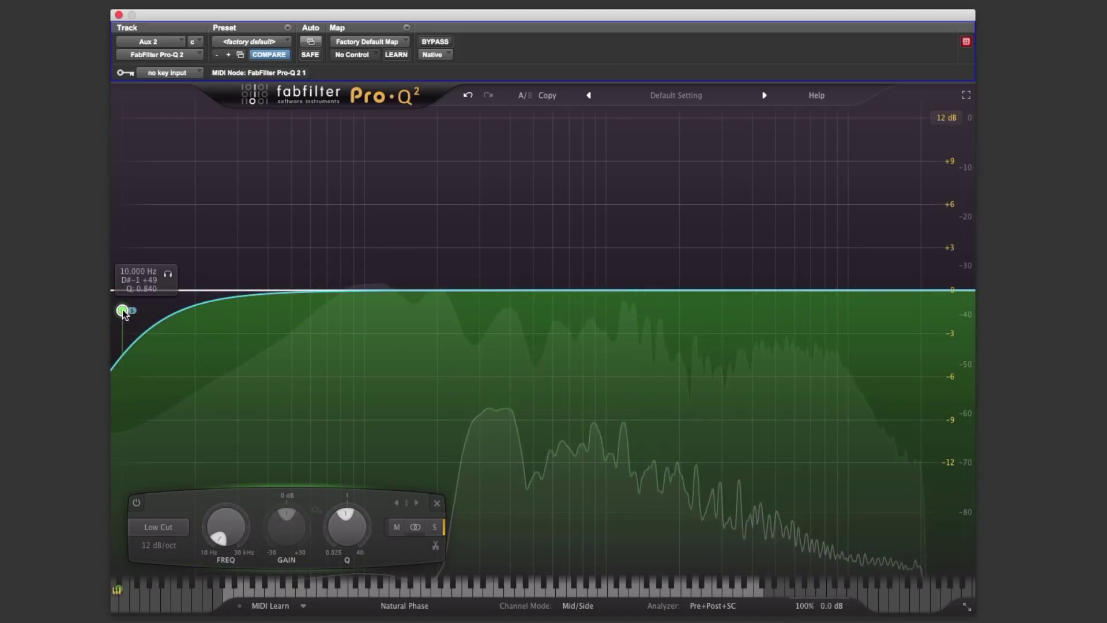
left_click_drag(123, 312, 459, 318)
mouse_move(828, 562)
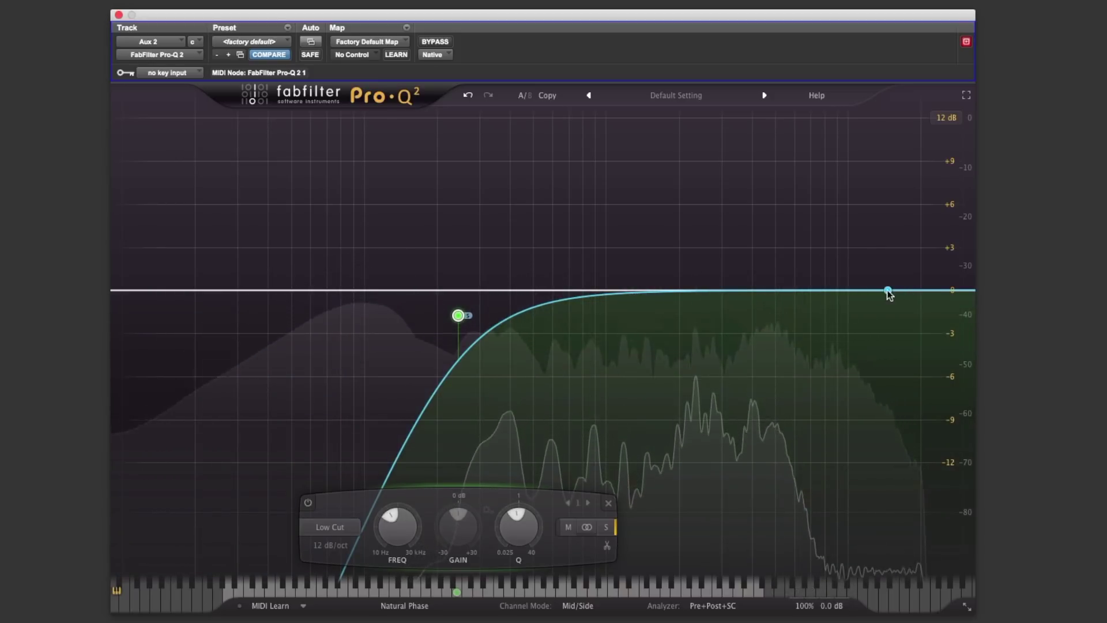
Step: Add a Side high shelf of about +2.6 dB at 5.85 kHz with a Q of 0.25, and bring the output pan back to centre
left_click_drag(834, 294, 843, 262)
right_click(840, 261)
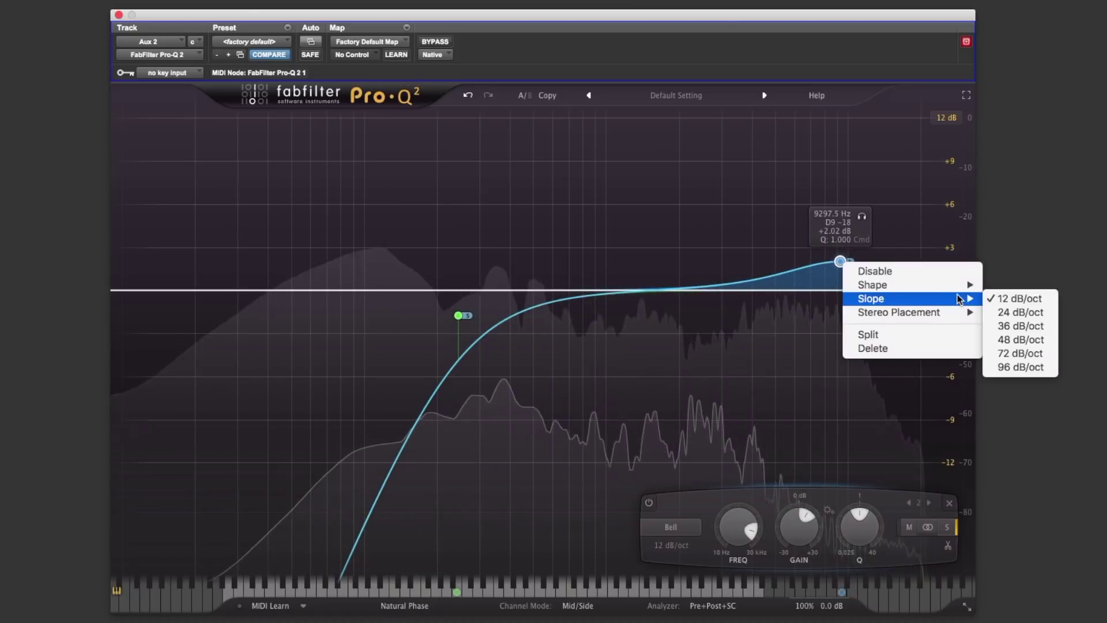
mouse_move(942, 297)
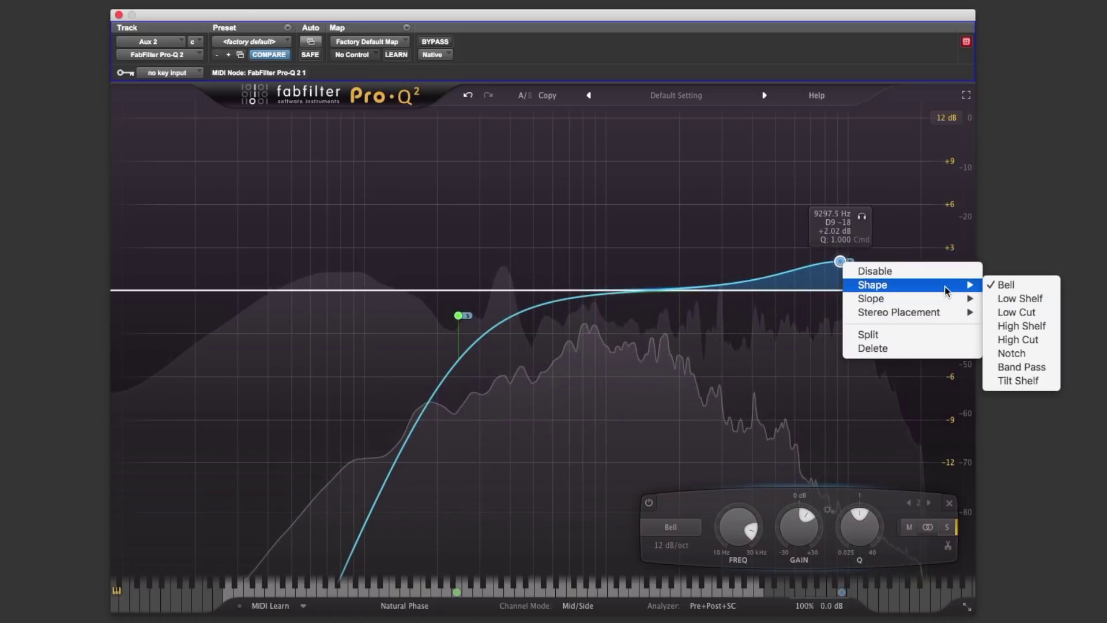
key("Escape")
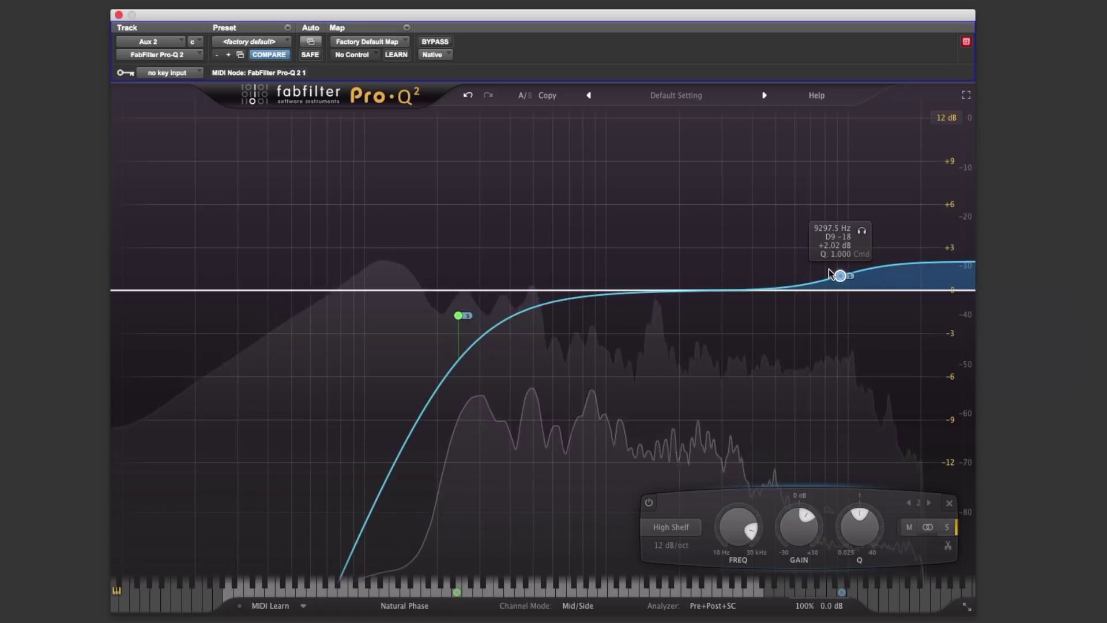
left_click_drag(836, 268, 780, 253)
scroll(782, 240, "down", 6)
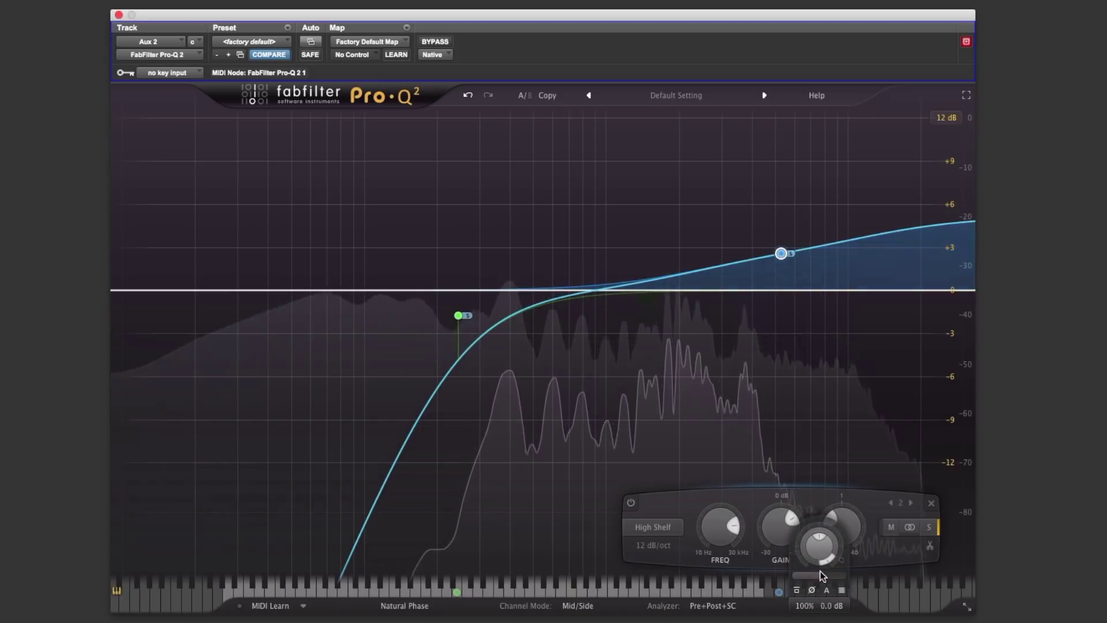
left_click_drag(830, 545, 820, 535)
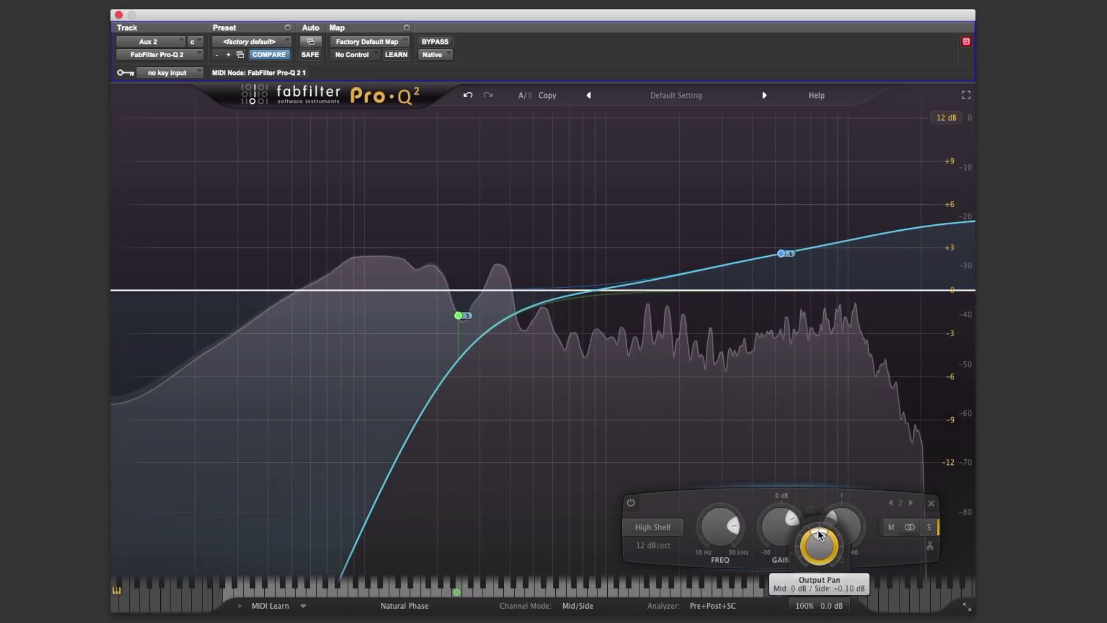
left_click_drag(781, 254, 792, 280)
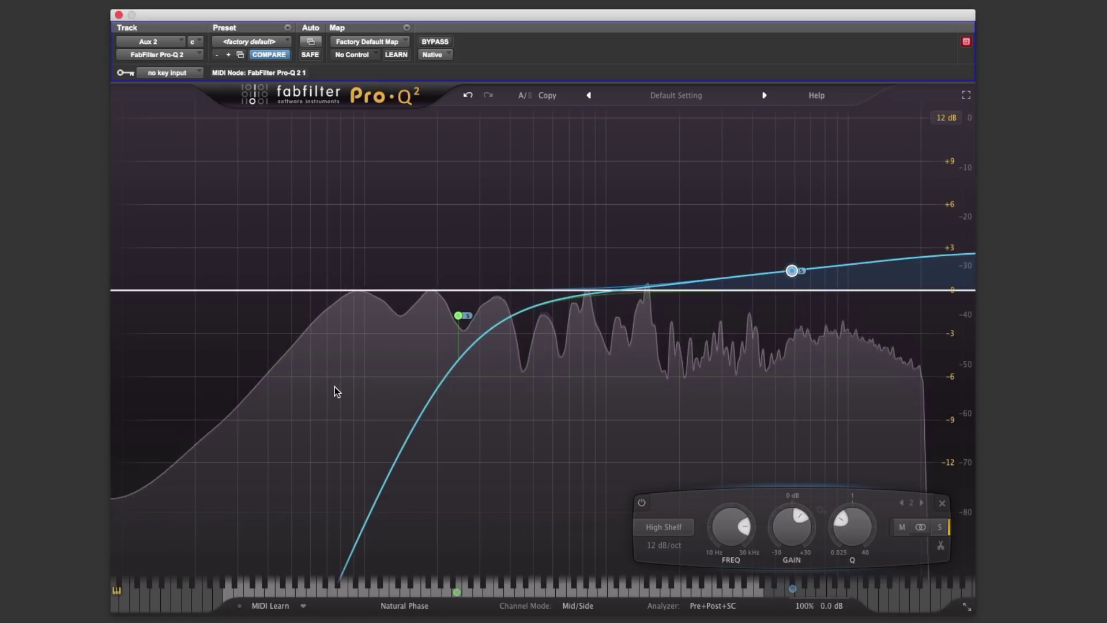
Step: Compare the mix with the Mid/Side Pro-Q 2 bypassed and active, and stop playback
left_click(435, 41)
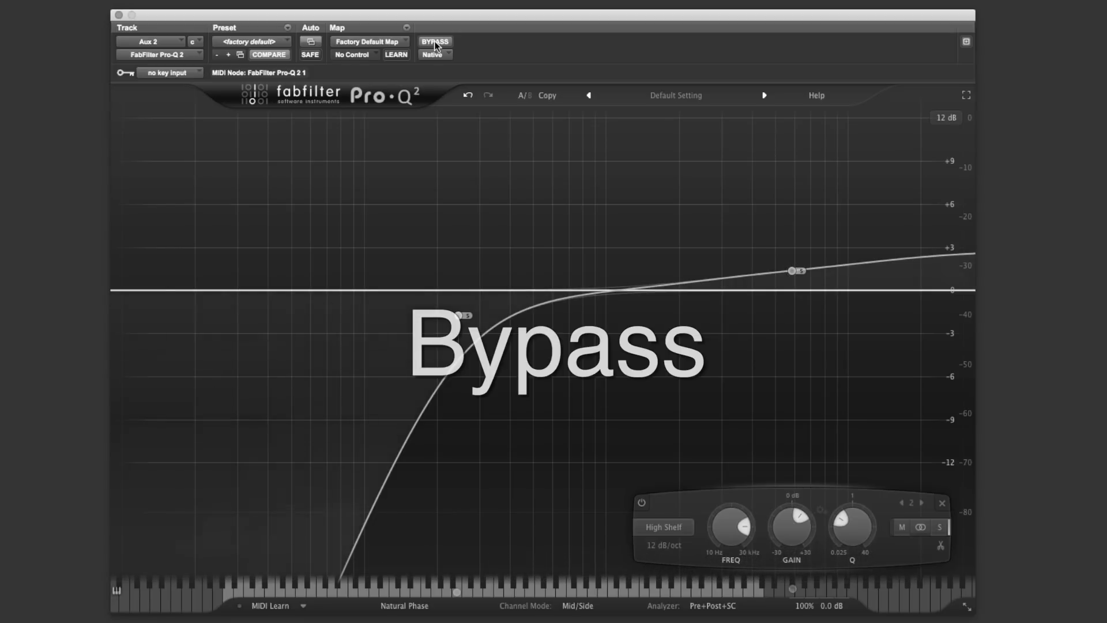
left_click(435, 41)
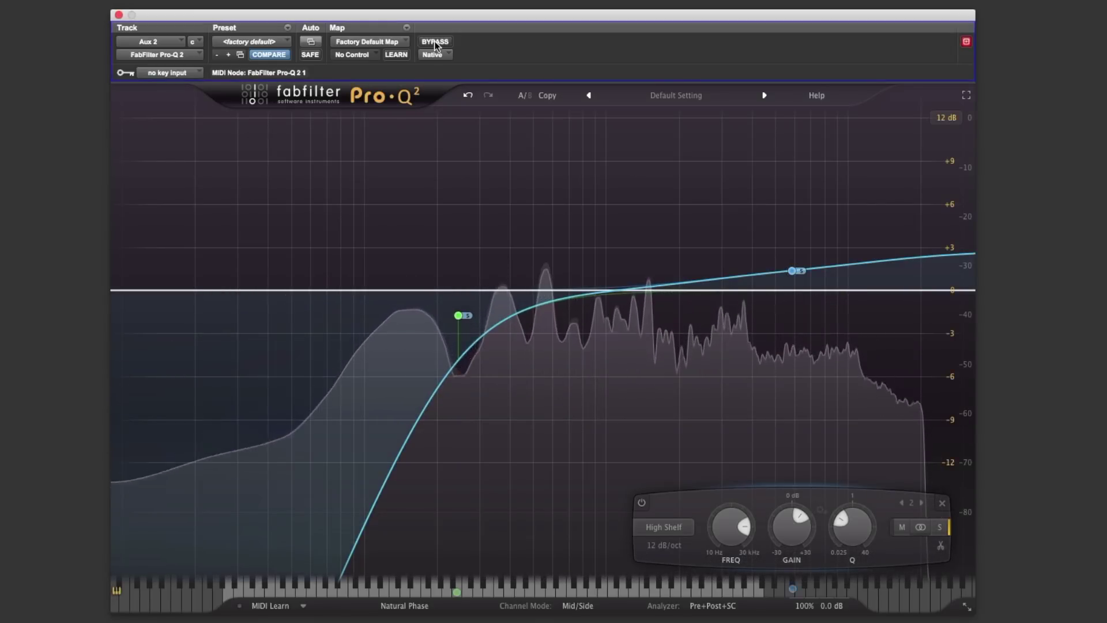
mouse_move(792, 273)
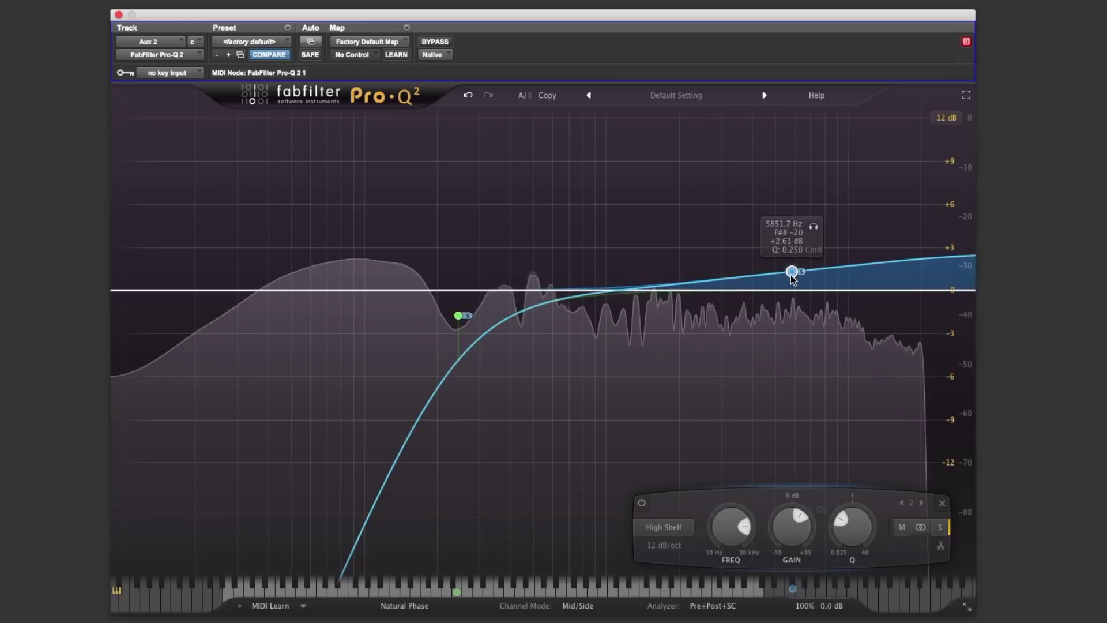
left_click(438, 42)
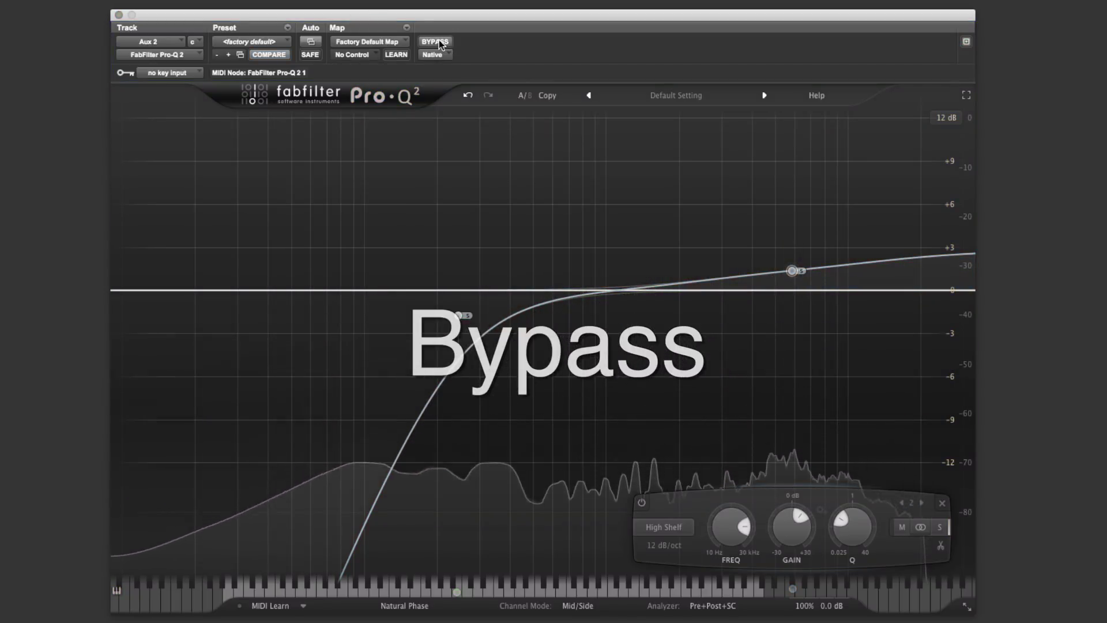
left_click(438, 42)
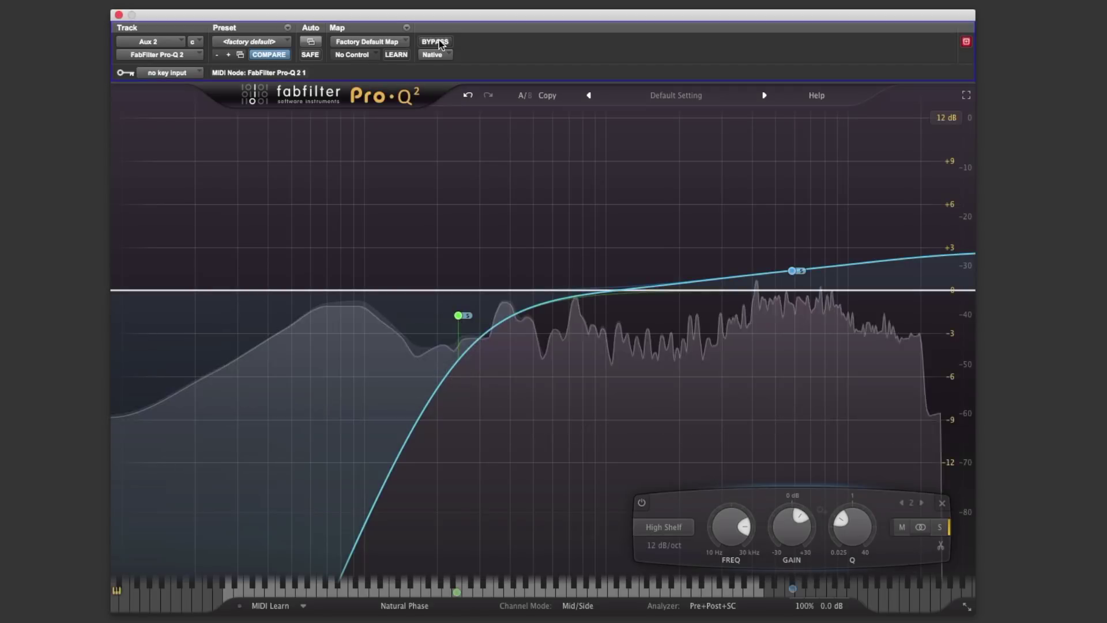
key("space")
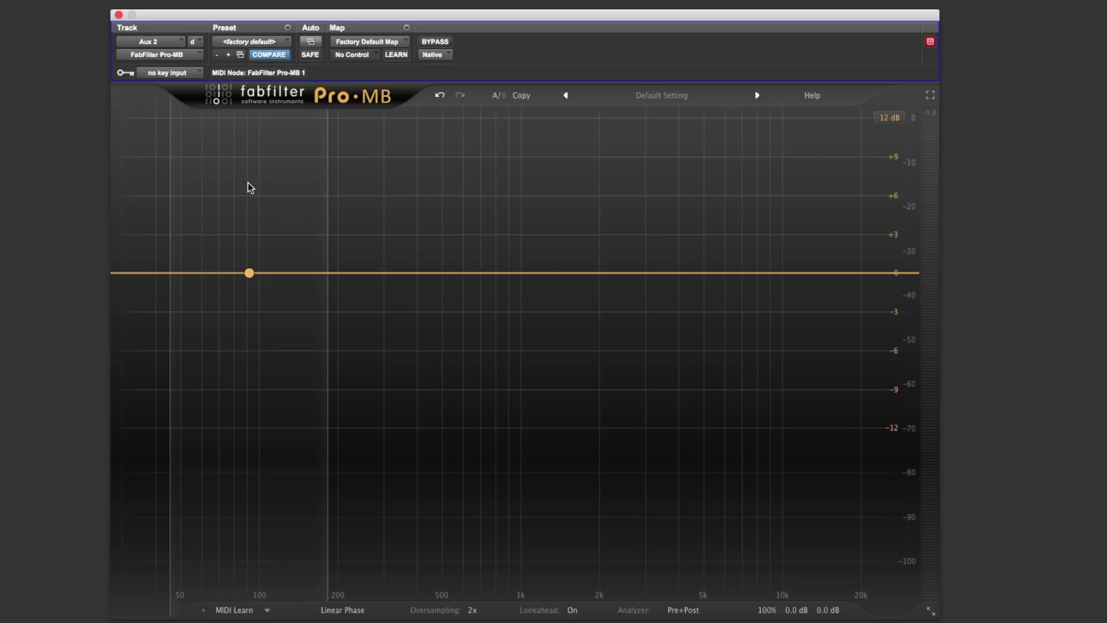
Step: Create a low band in Pro-MB spanning about 50 to 350 Hz while the mix plays
left_click_drag(249, 272, 268, 274)
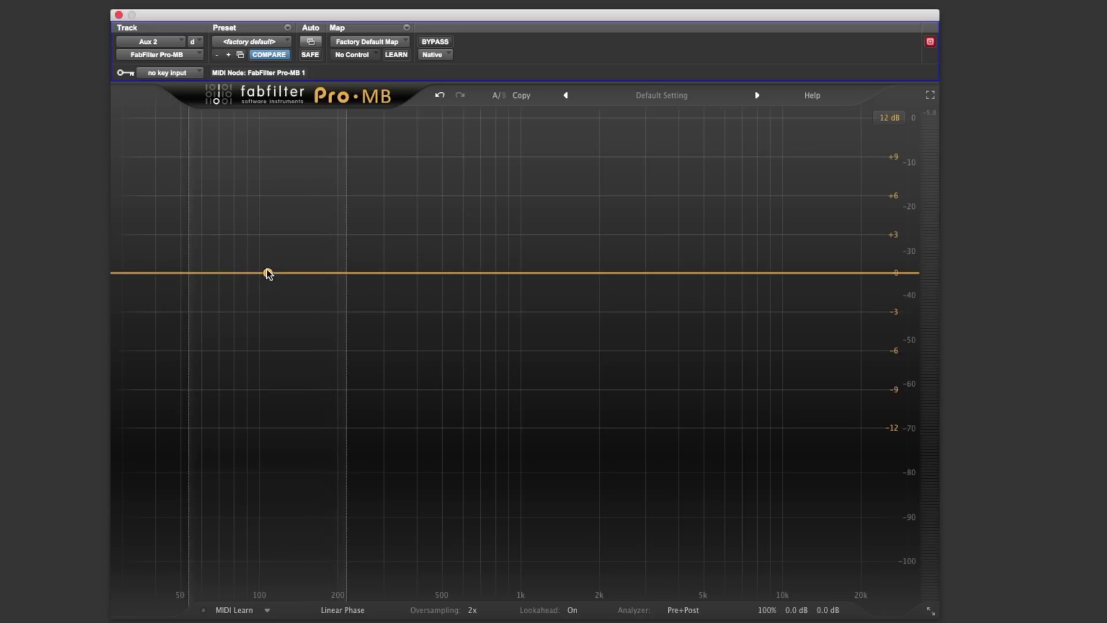
key("space")
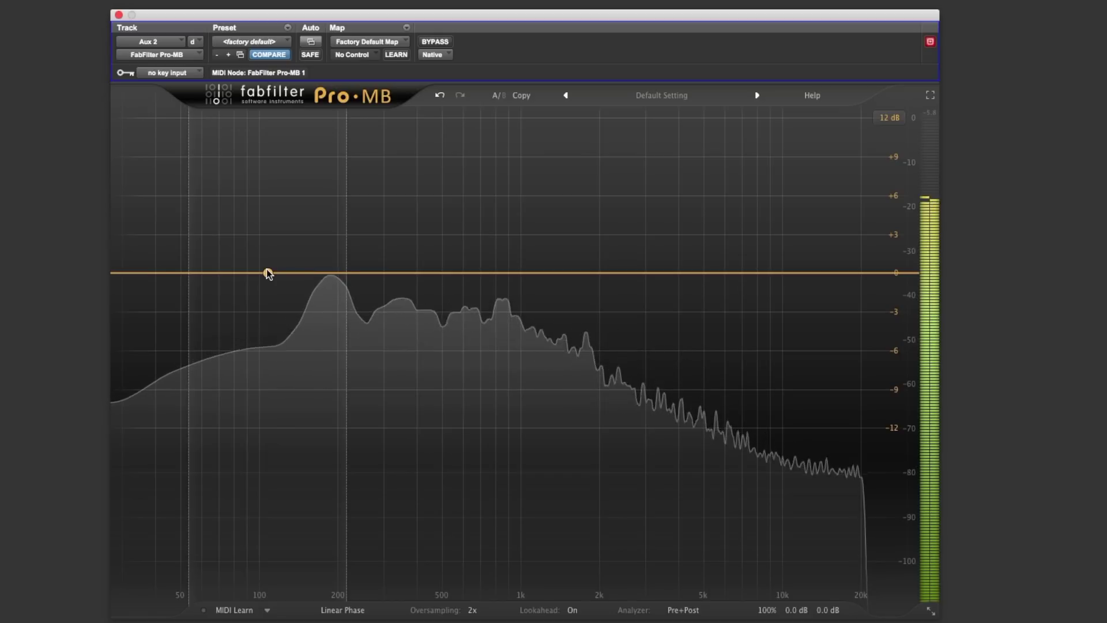
left_click_drag(268, 273, 255, 272)
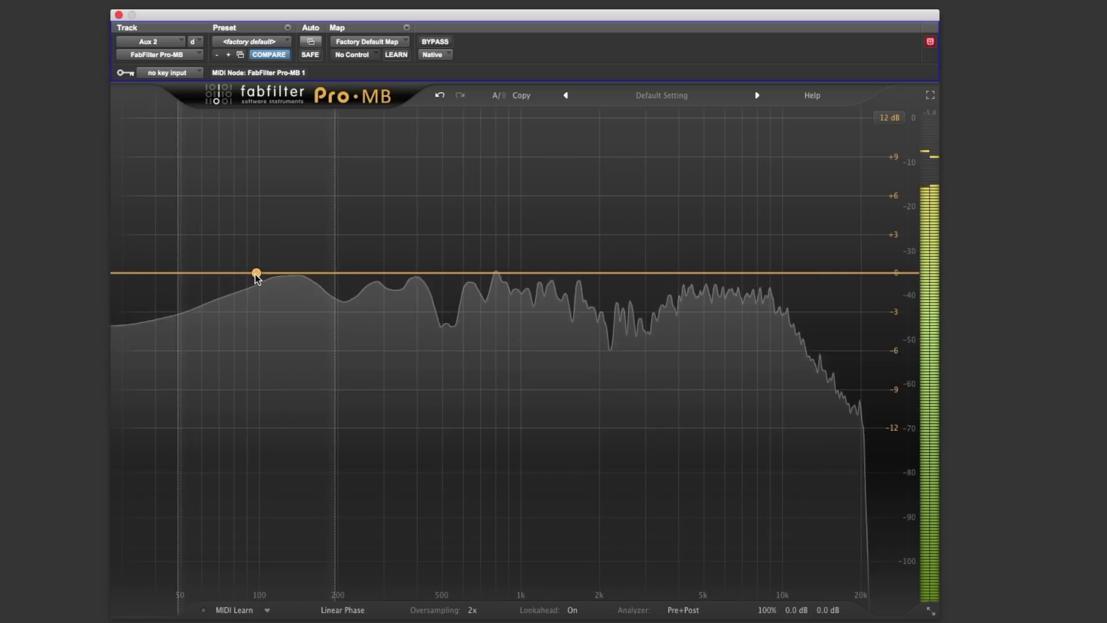
left_click(256, 272)
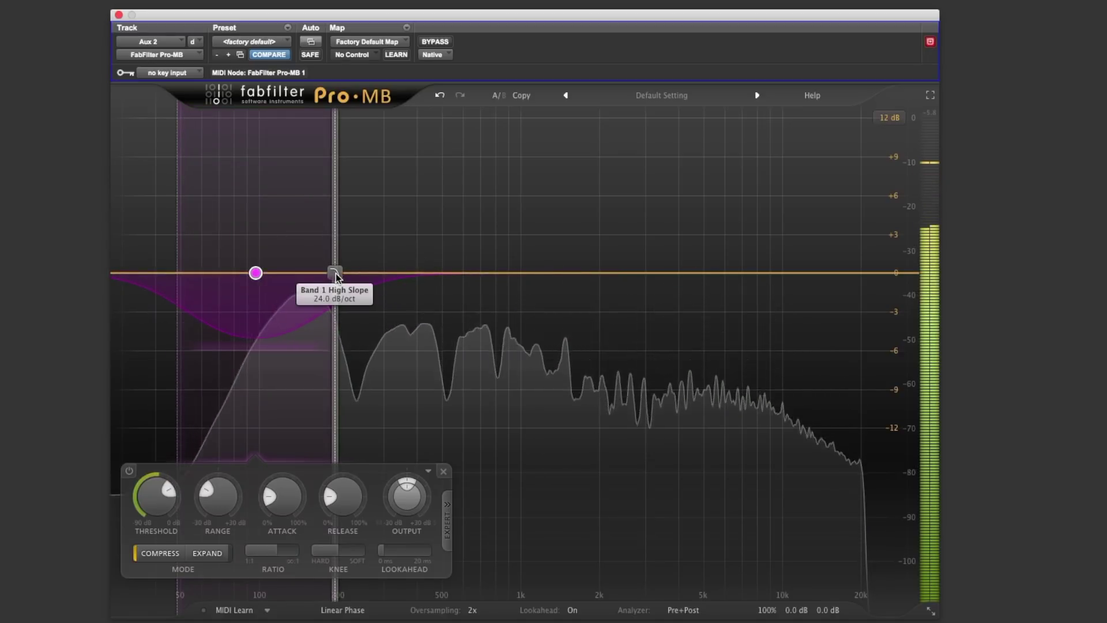
left_click_drag(336, 271, 399, 271)
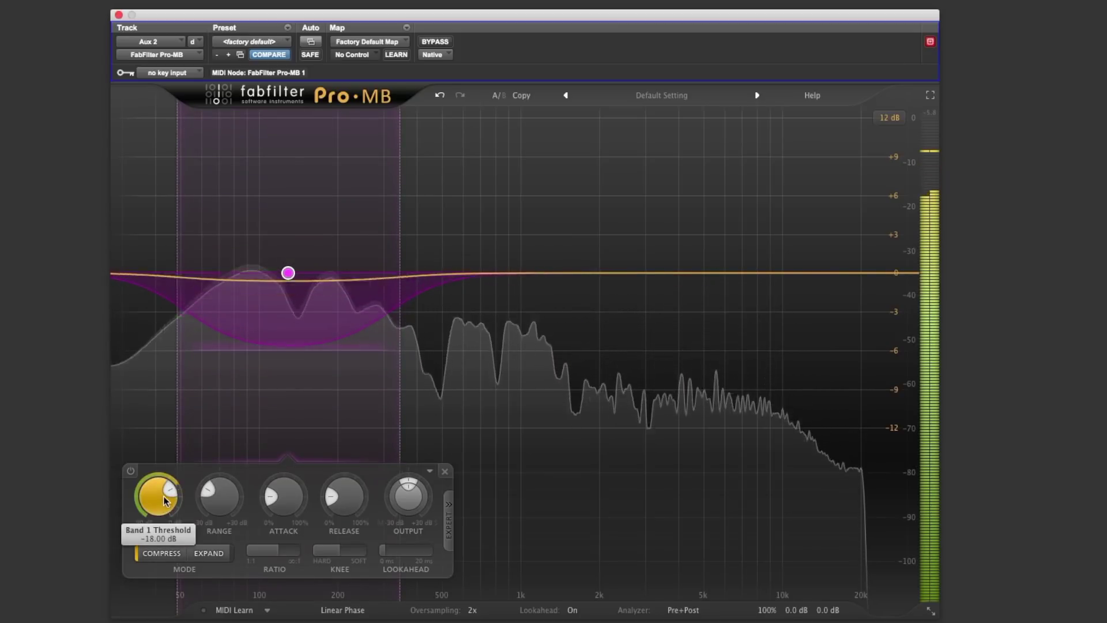
Step: Compress the low band with a threshold well below -18 dB, an attack above 20% and about +3.7 dB of output gain
left_click_drag(166, 494, 157, 484)
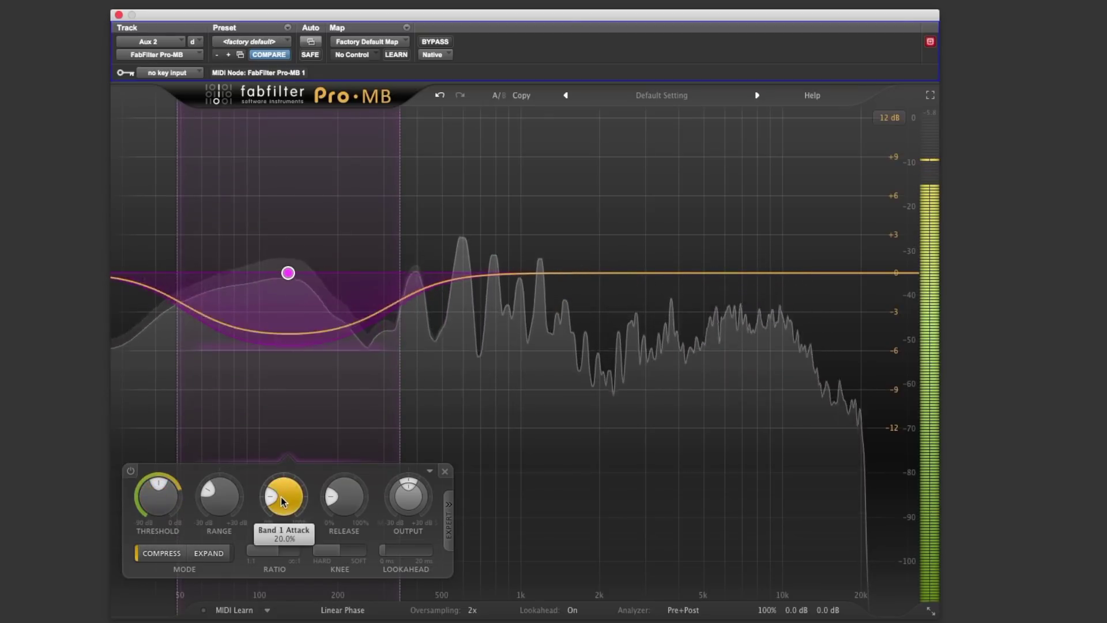
left_click_drag(282, 500, 289, 461)
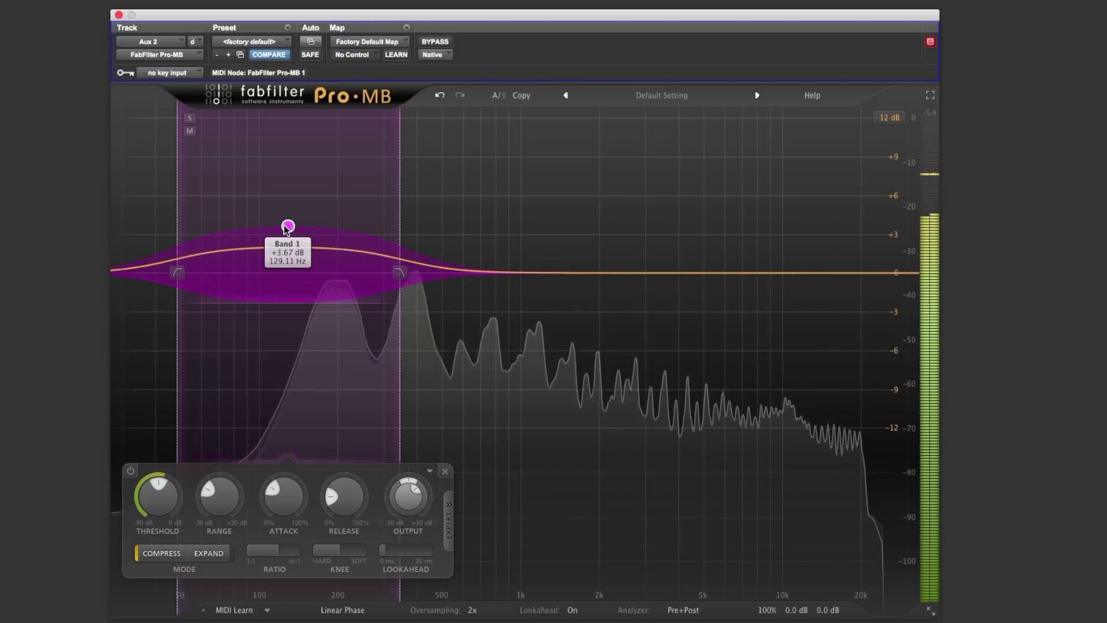
Step: Lower the low band's output gain to about +2.7 dB, comparing Pro-MB bypassed and active
left_click(441, 42)
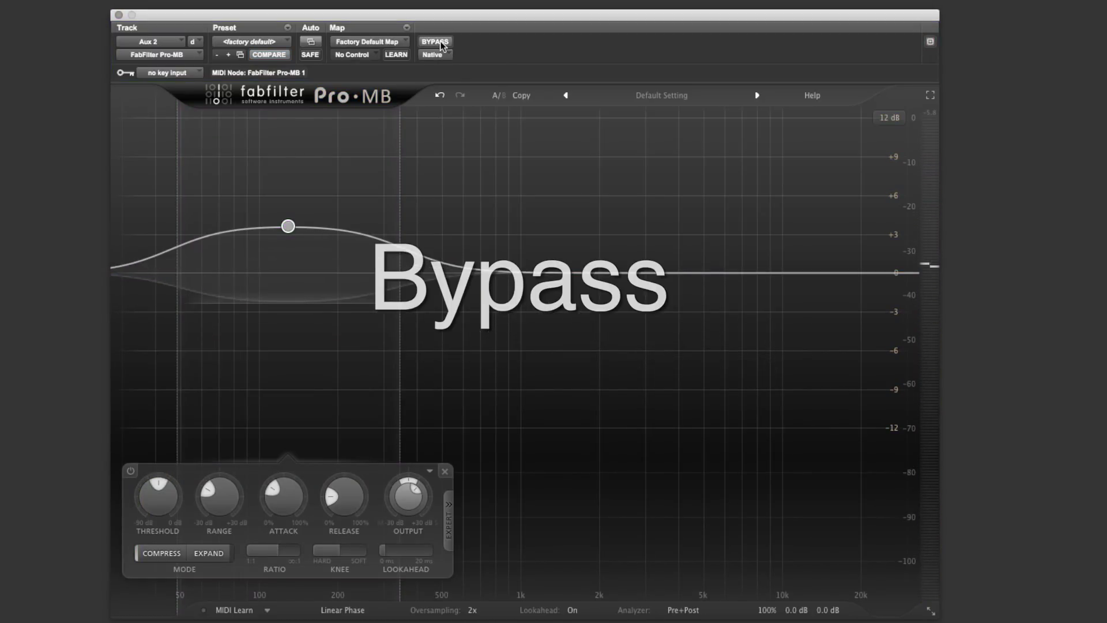
left_click(441, 44)
left_click_drag(289, 227, 289, 241)
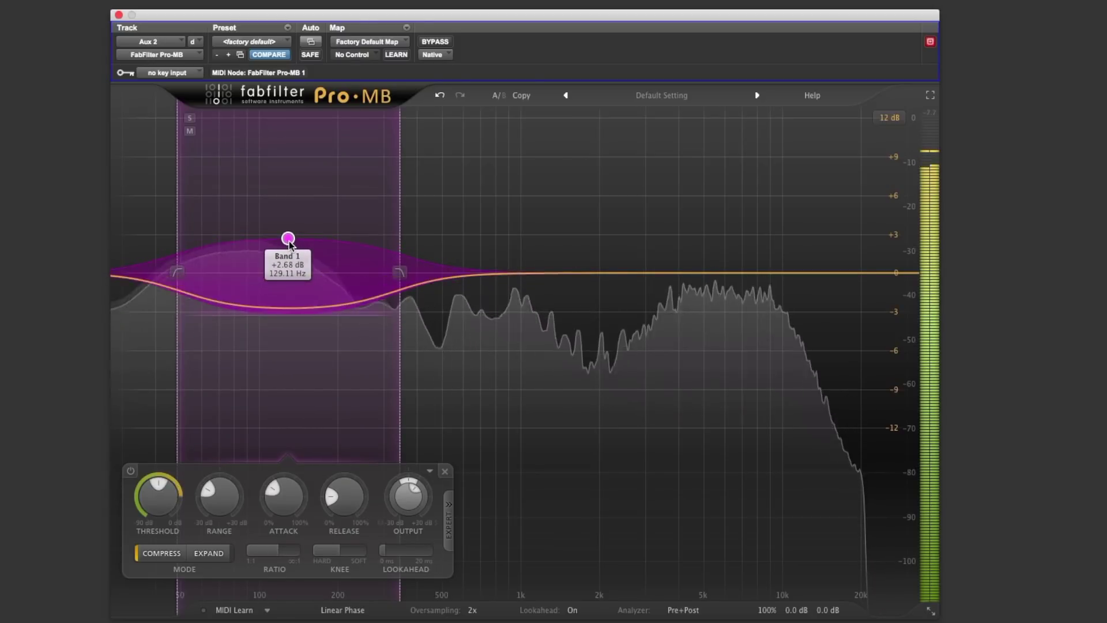
left_click(441, 43)
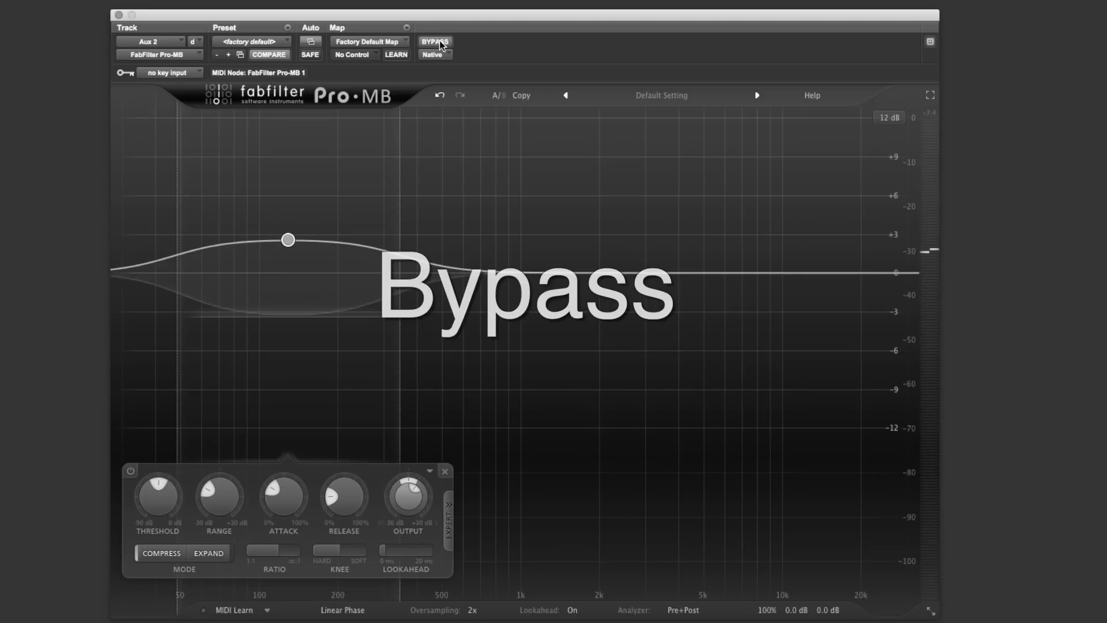
left_click(441, 44)
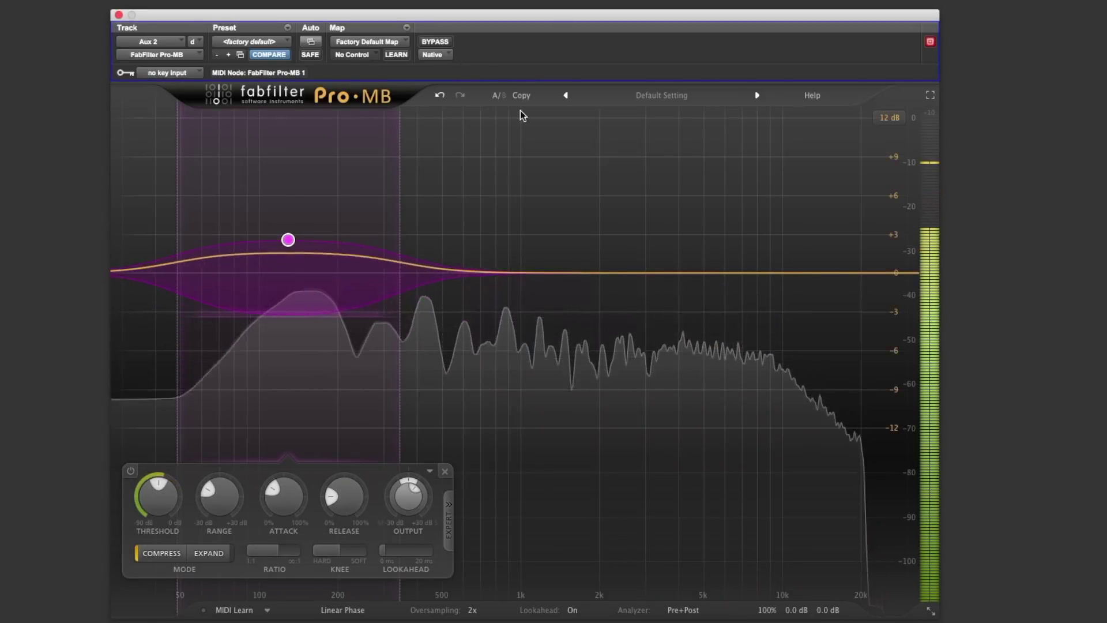
Step: Add a second Pro-MB band adjoining the low band up to about 1.3 kHz and adjust its threshold
left_click(509, 274)
left_click_drag(512, 285, 475, 281)
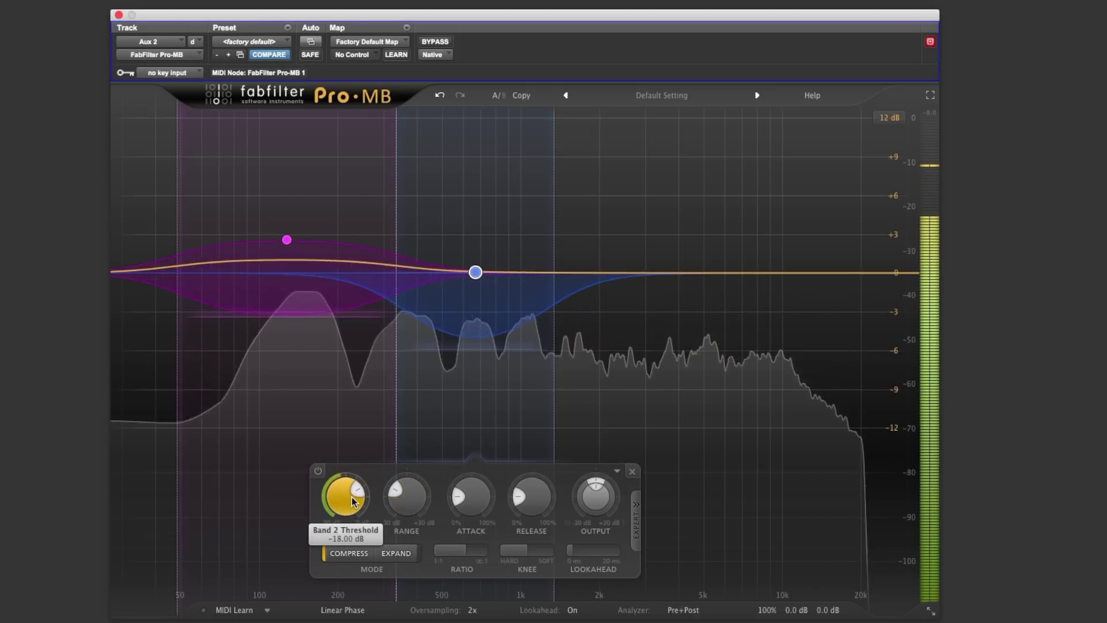
left_click_drag(351, 497, 355, 497)
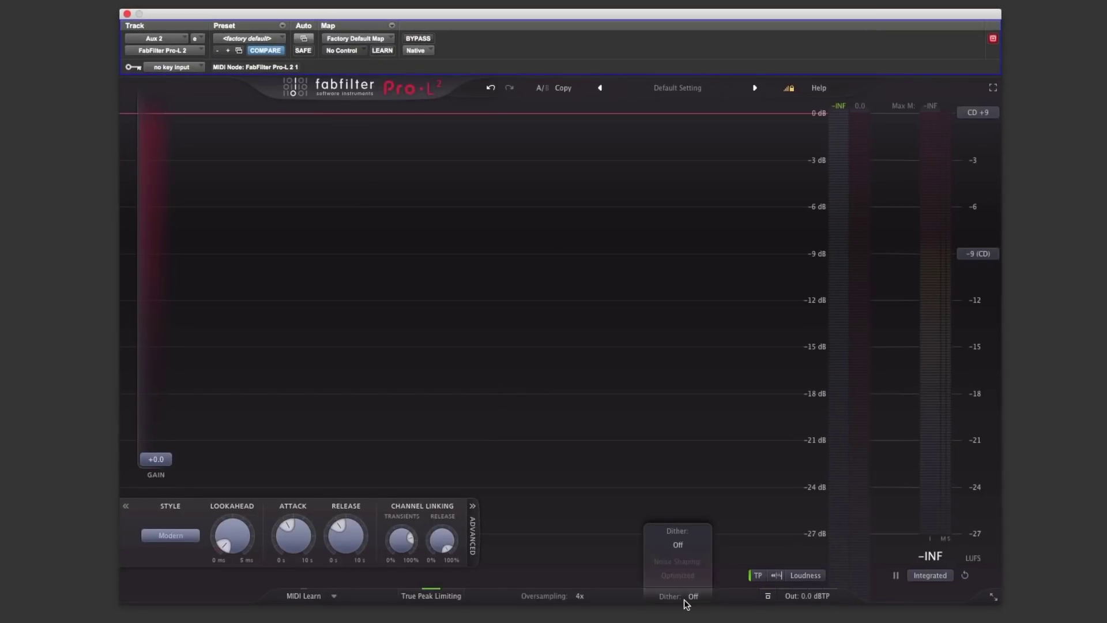
Step: Set the Pro-L 2 limiter's dither to 16 bits and return its gain to 0 dB
left_click(679, 545)
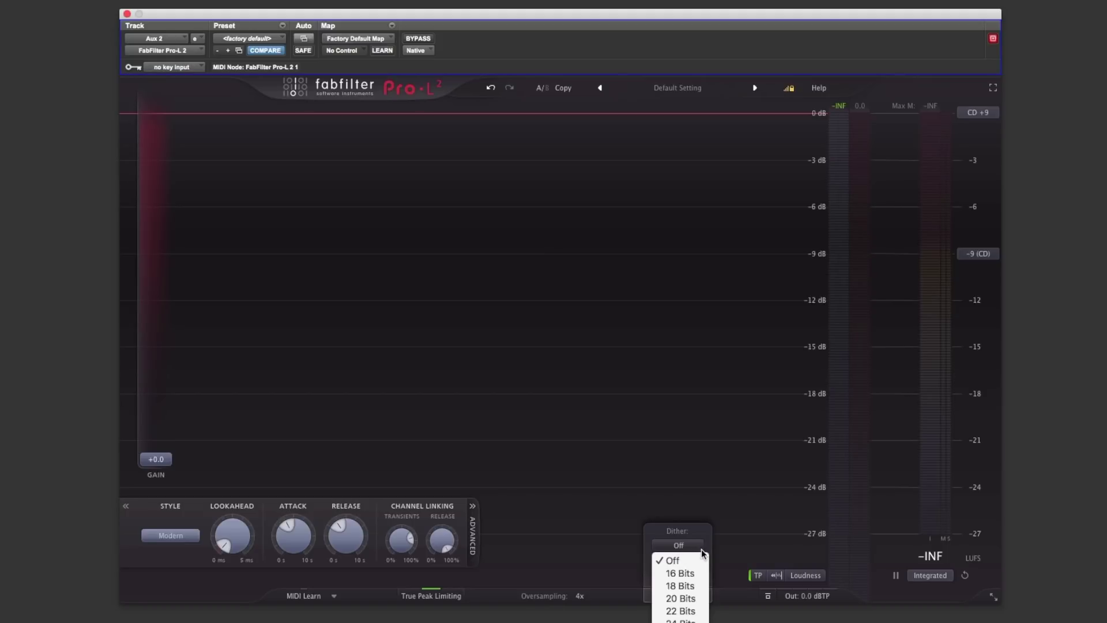
left_click(814, 581)
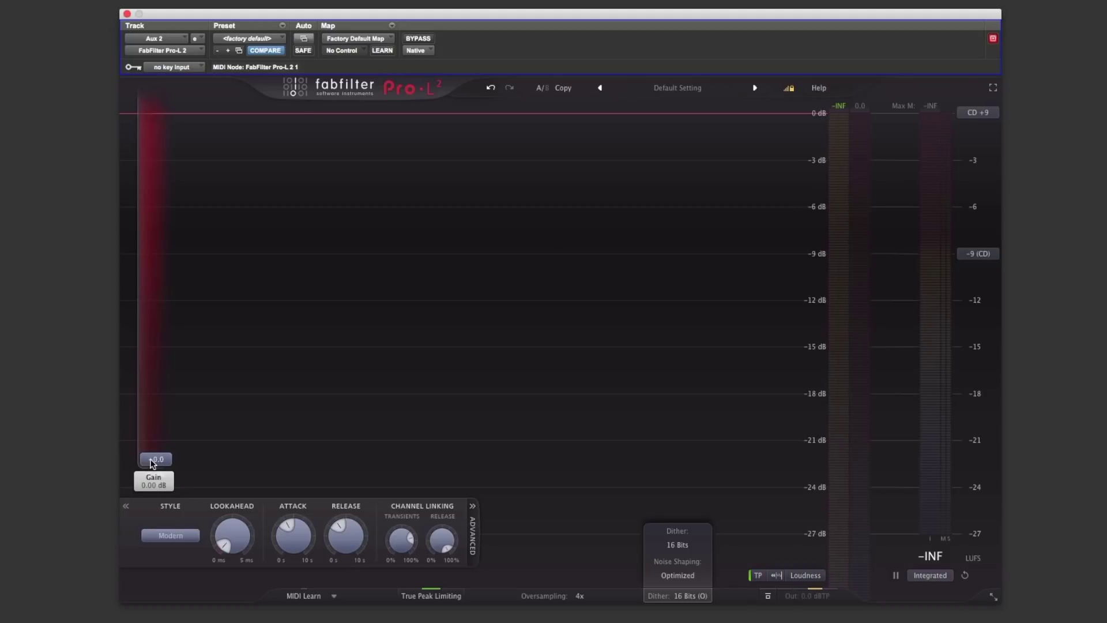
double_click(153, 354)
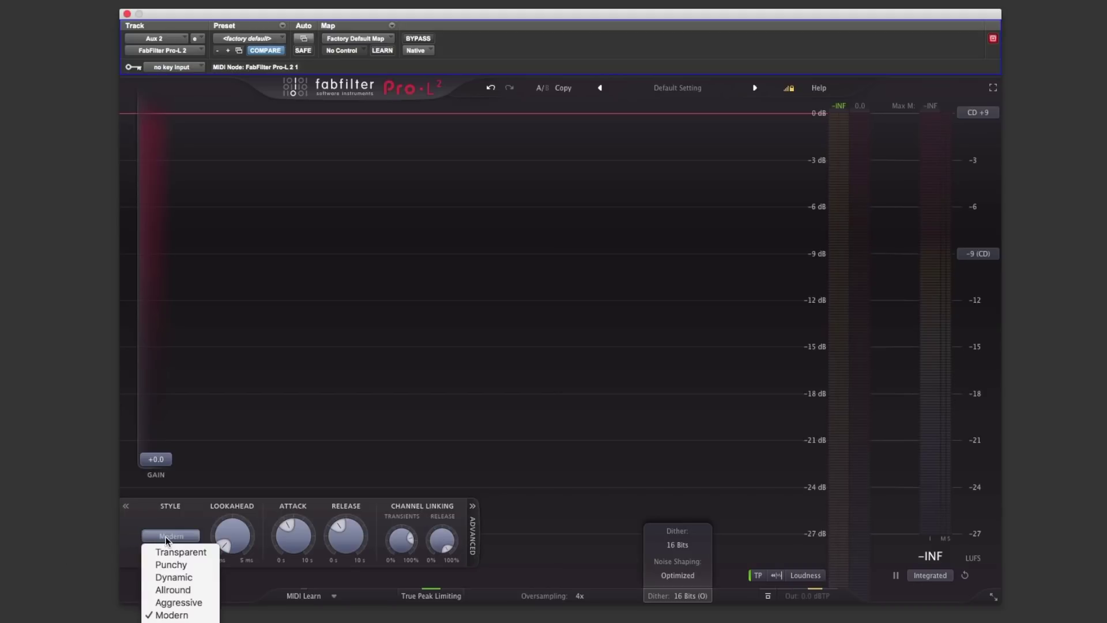
Step: Set the limiter's style to Allround and raise its gain to about +9.0 dB
left_click(189, 589)
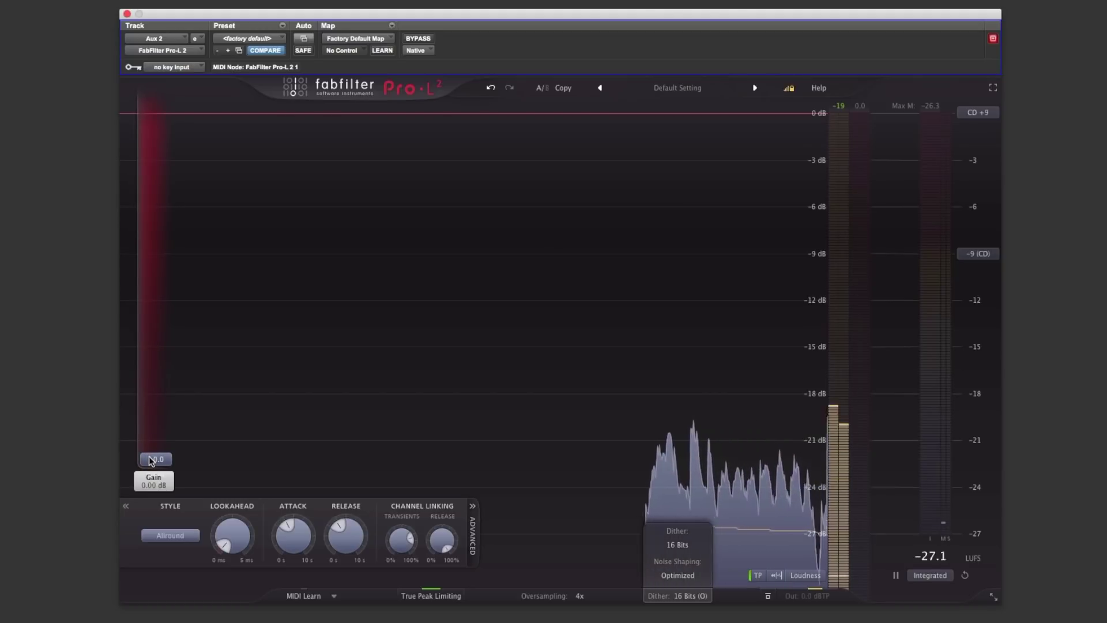
left_click_drag(149, 459, 162, 358)
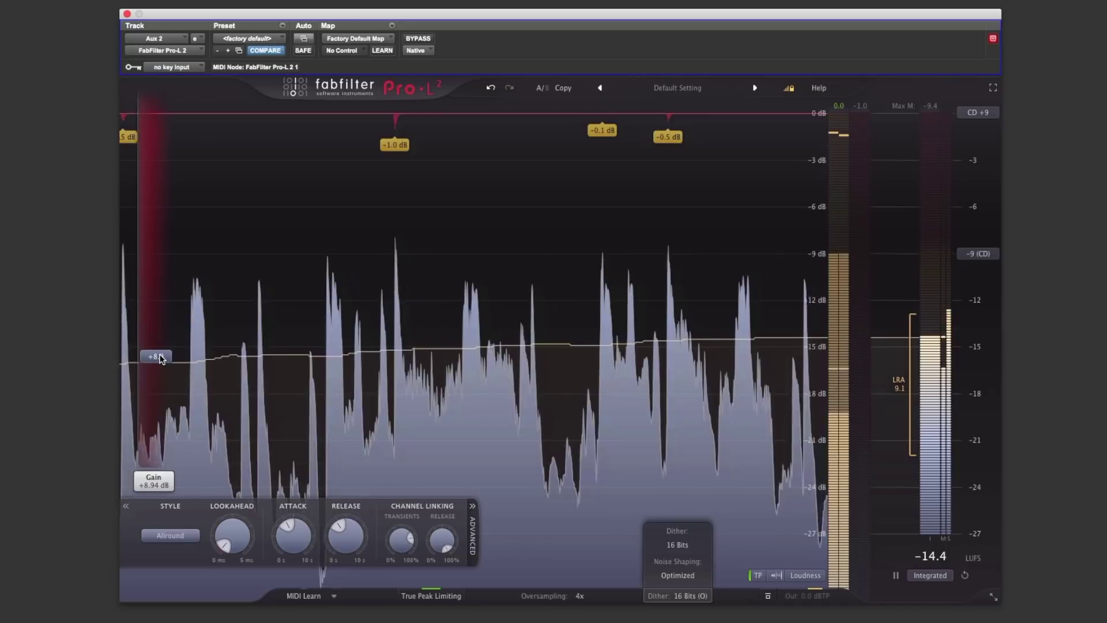
left_click_drag(160, 355, 161, 354)
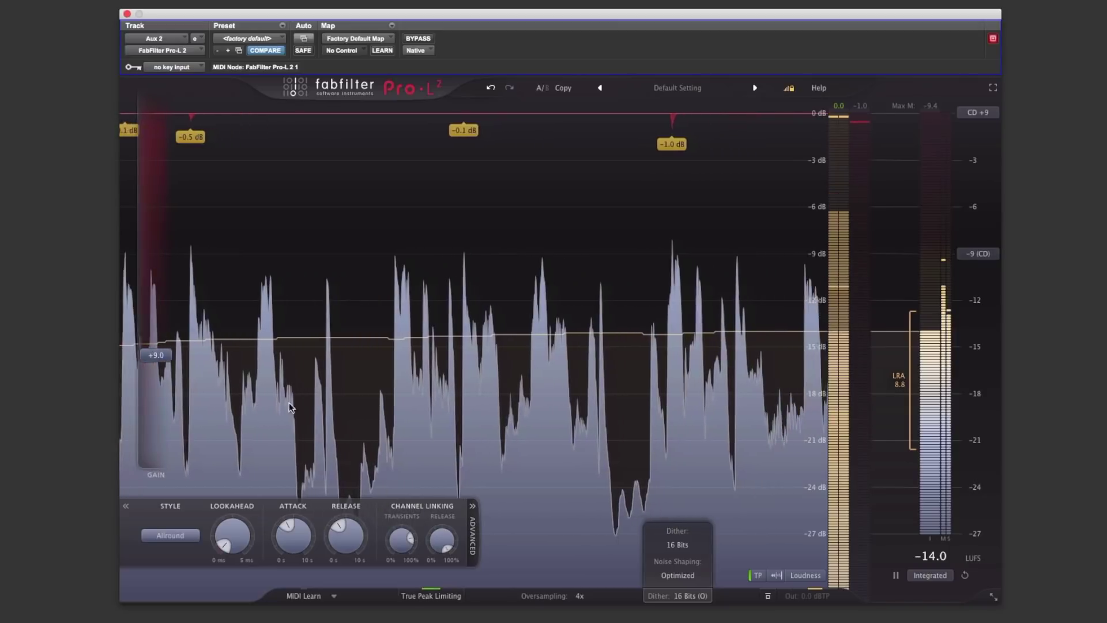
Step: Shorten the limiter's attack well below 275 ms and raise the gain slightly to about +9.2 dB
mouse_move(291, 542)
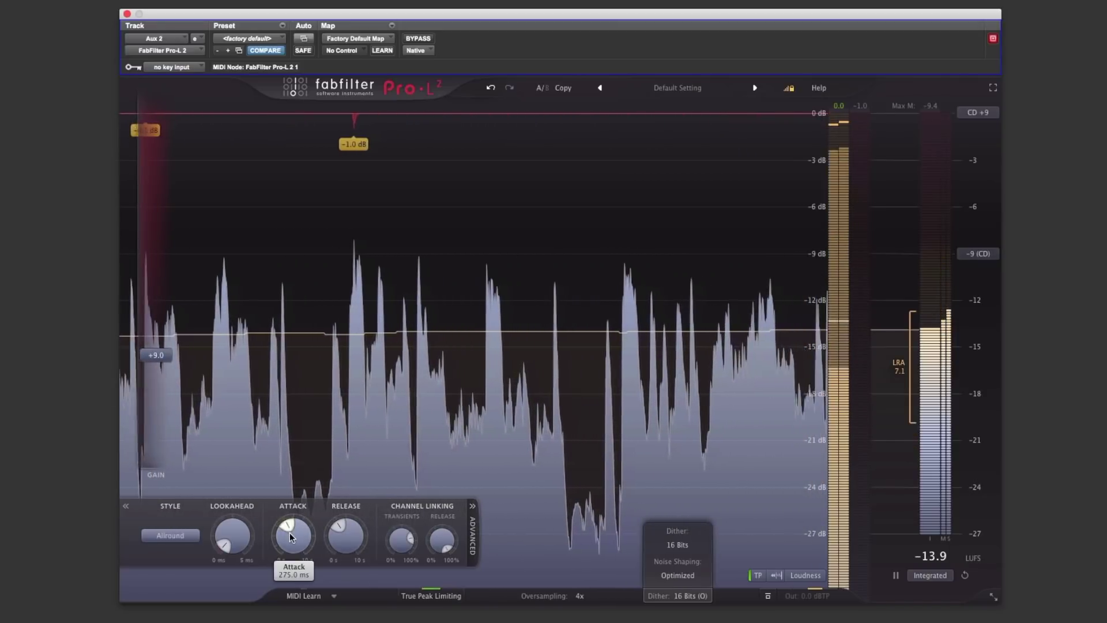
left_click_drag(290, 534, 273, 616)
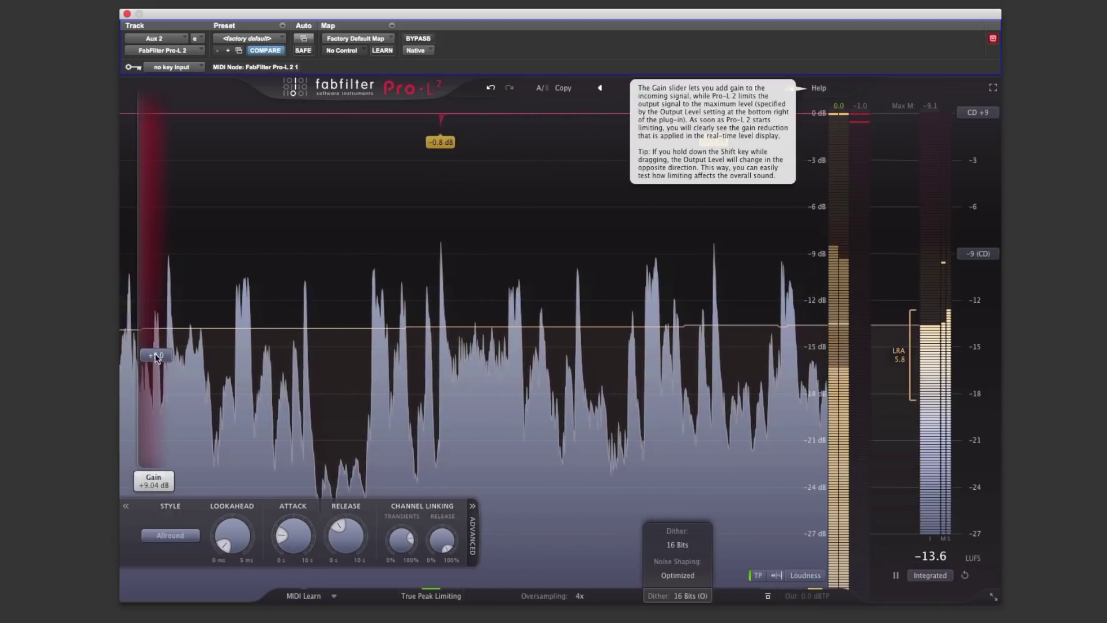
left_click_drag(155, 354, 155, 353)
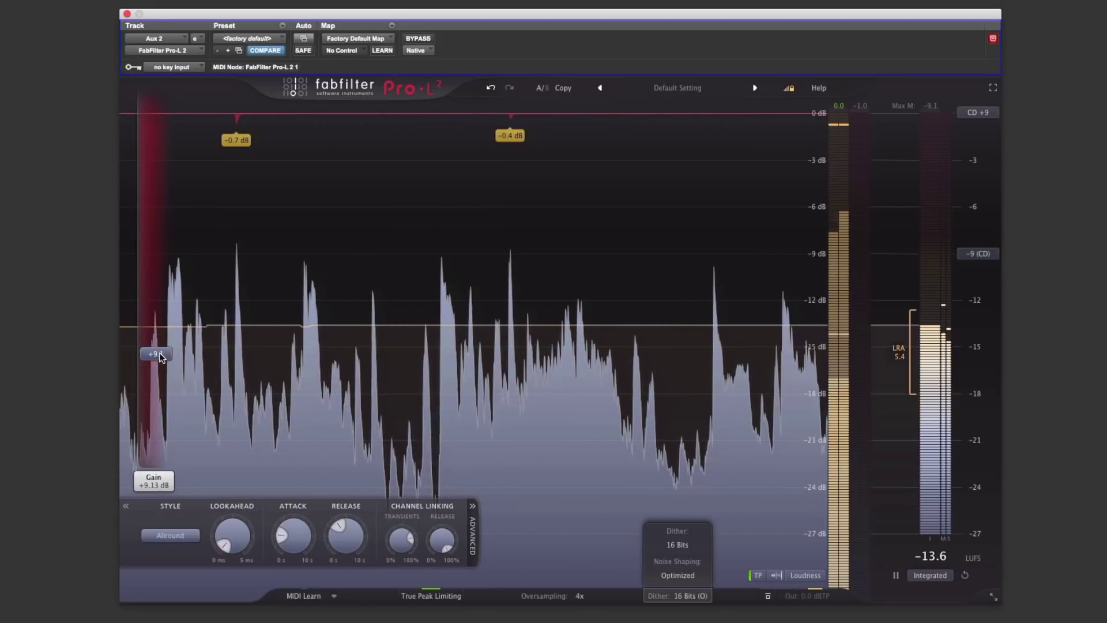
left_click_drag(160, 351, 161, 351)
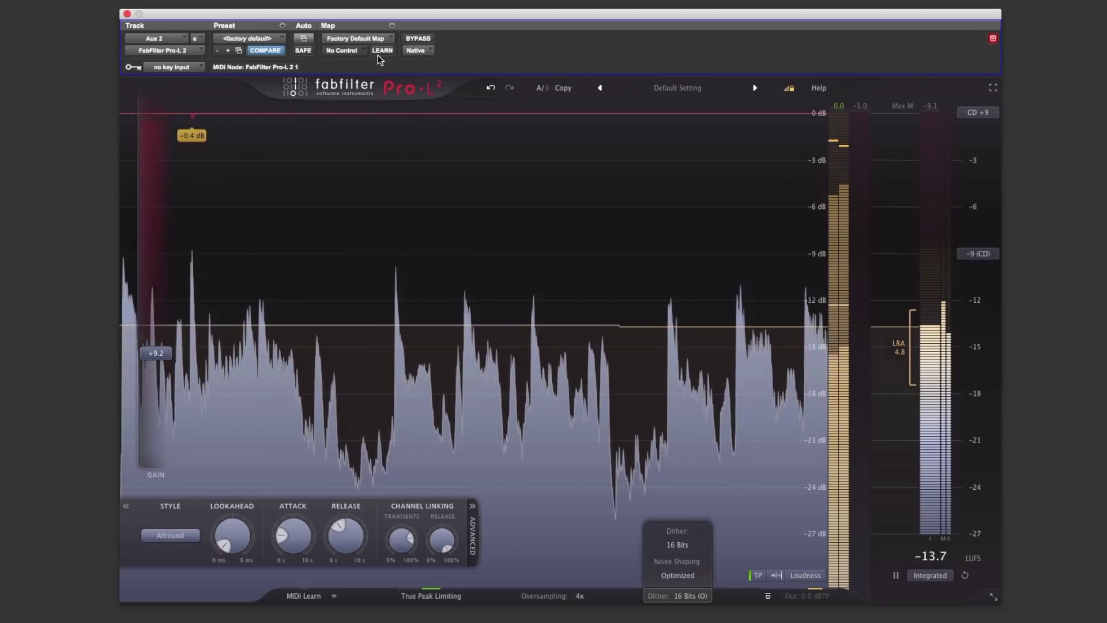
Step: Compare the mix with the limiter bypassed and active at unity gain, ending with it active
left_click(412, 37)
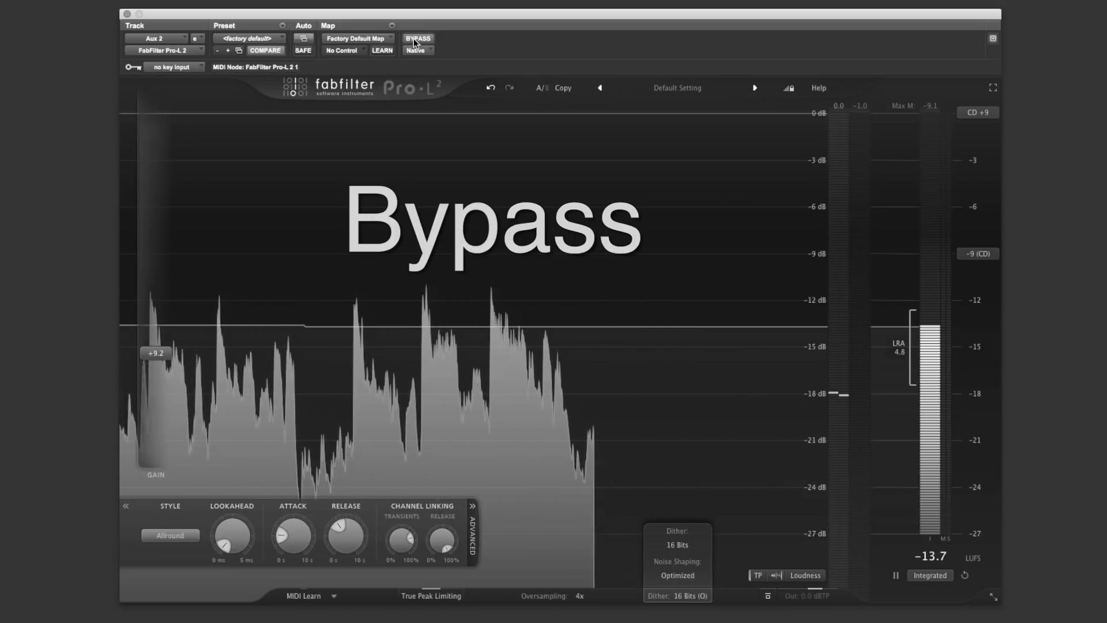
left_click(413, 38)
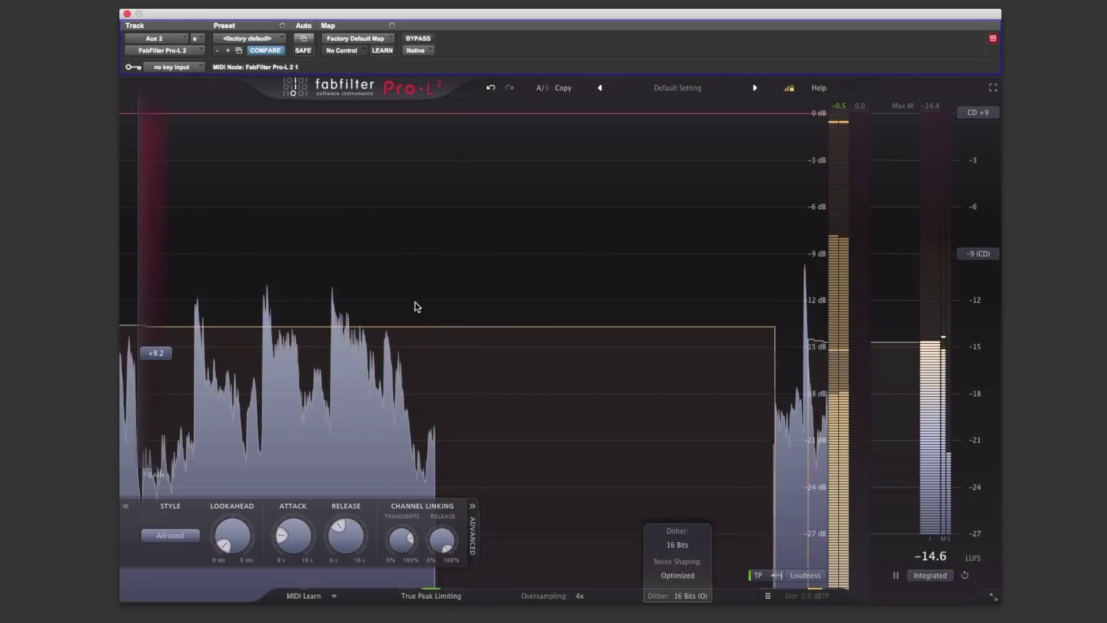
mouse_move(147, 362)
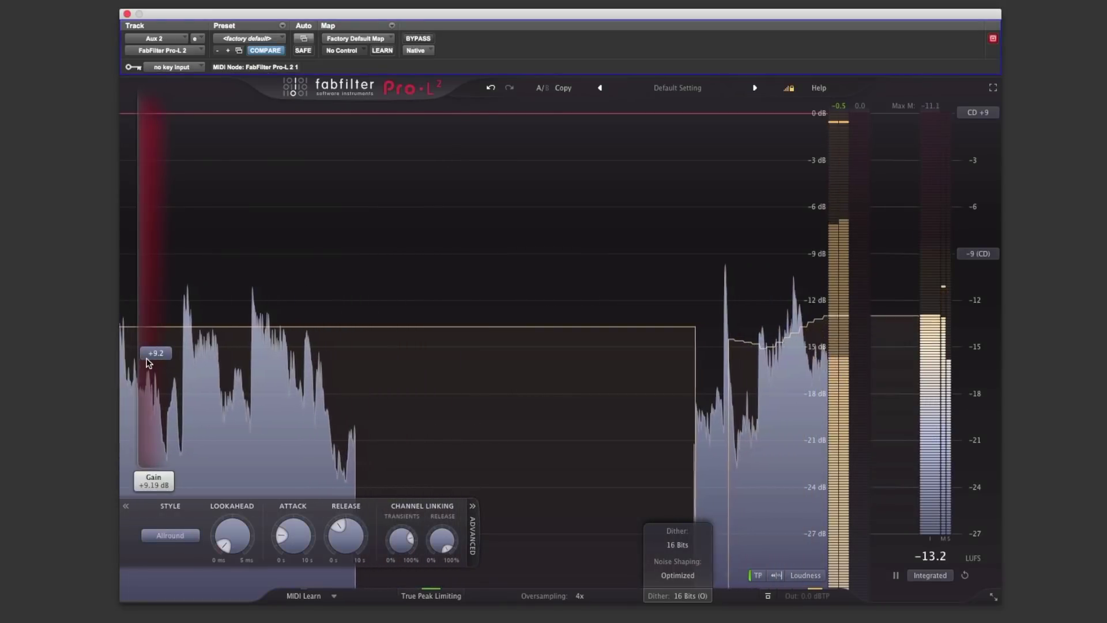
left_click(418, 38)
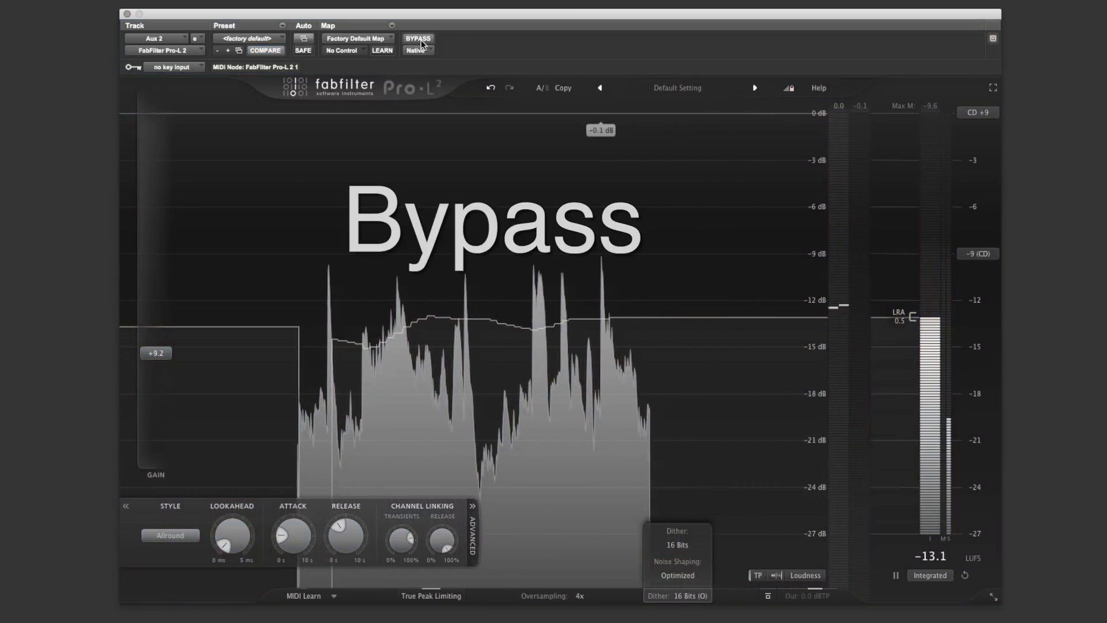
left_click(420, 40)
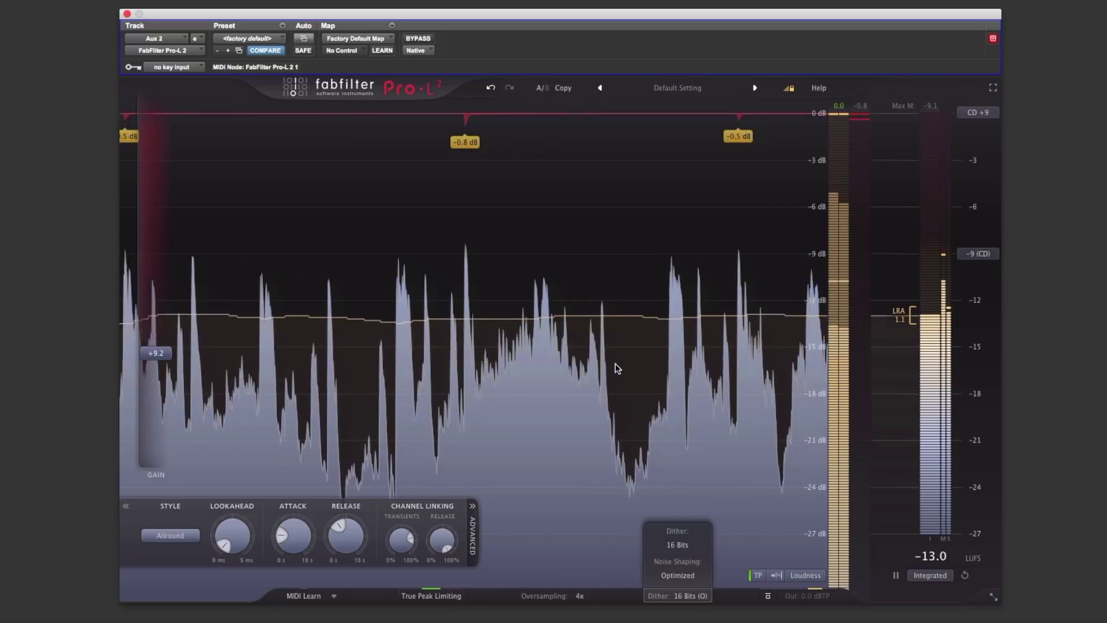
Step: Fine-tune the limiter's gain to +9.20 dB and turn off Unity Gain listening
mouse_move(151, 356)
scroll(157, 361, "up", 1)
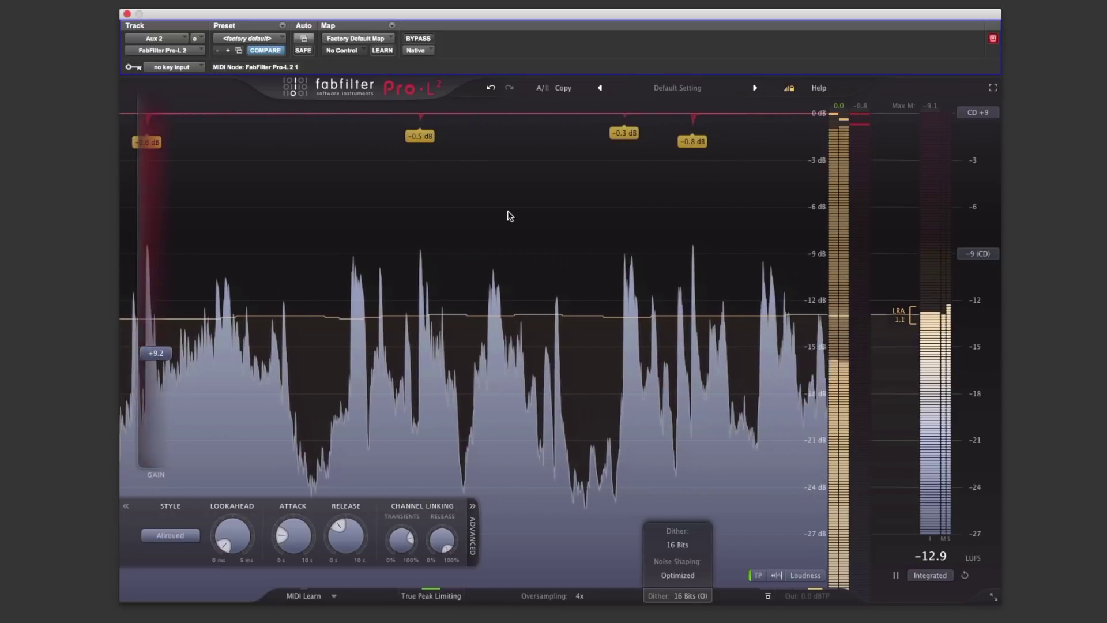
mouse_move(796, 593)
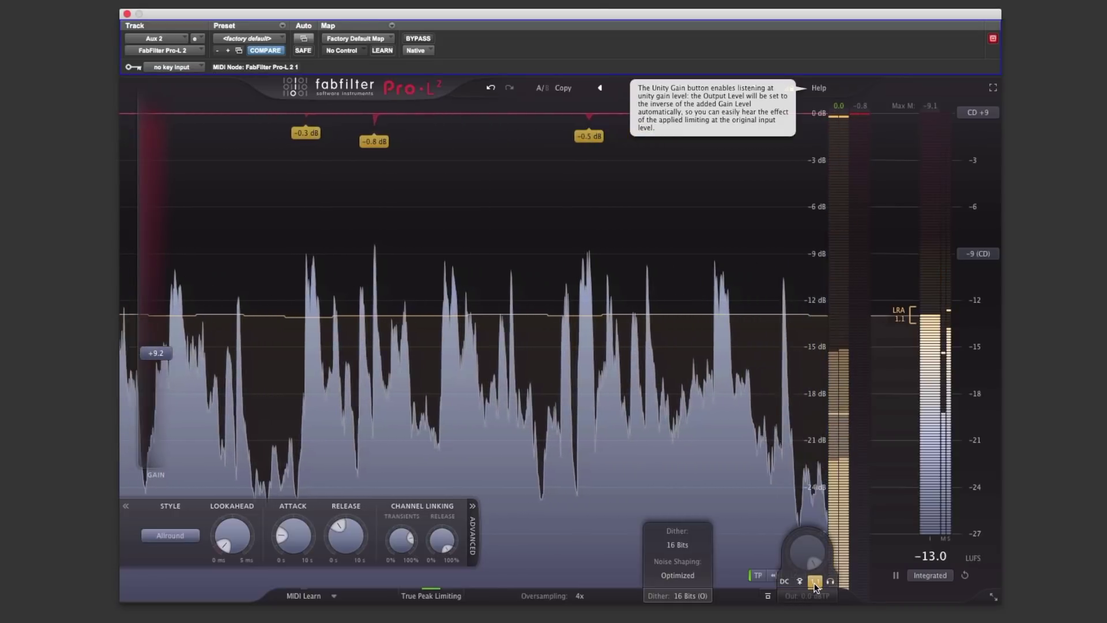
left_click(814, 582)
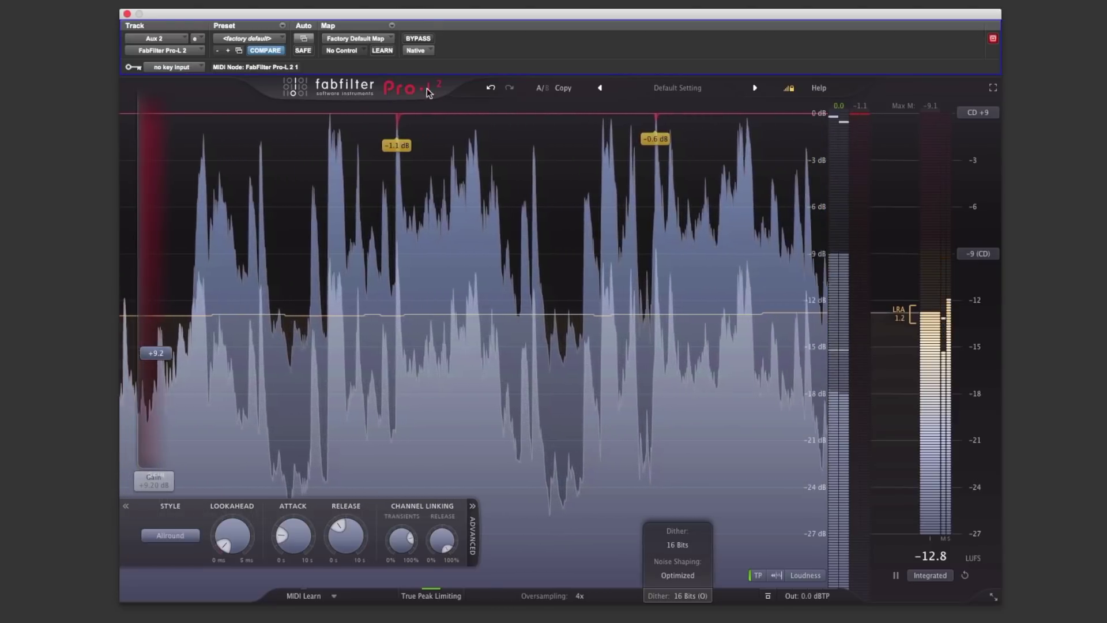
Step: Compare the bypassed mix with the limited mix at full output level, leave the limiter active and stop playback
left_click(419, 38)
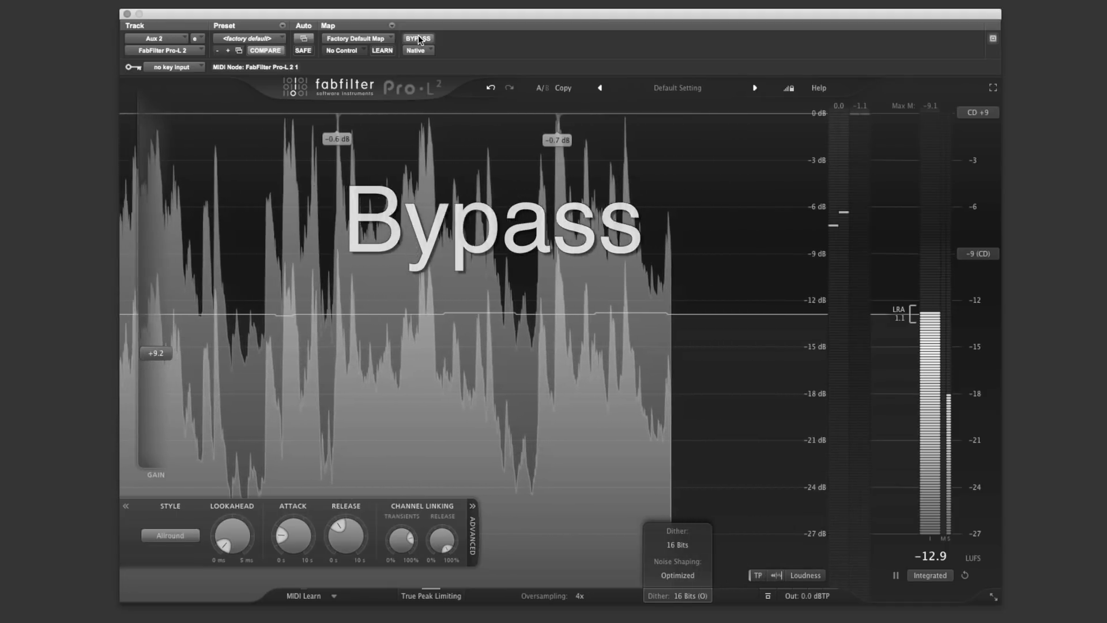
left_click(418, 38)
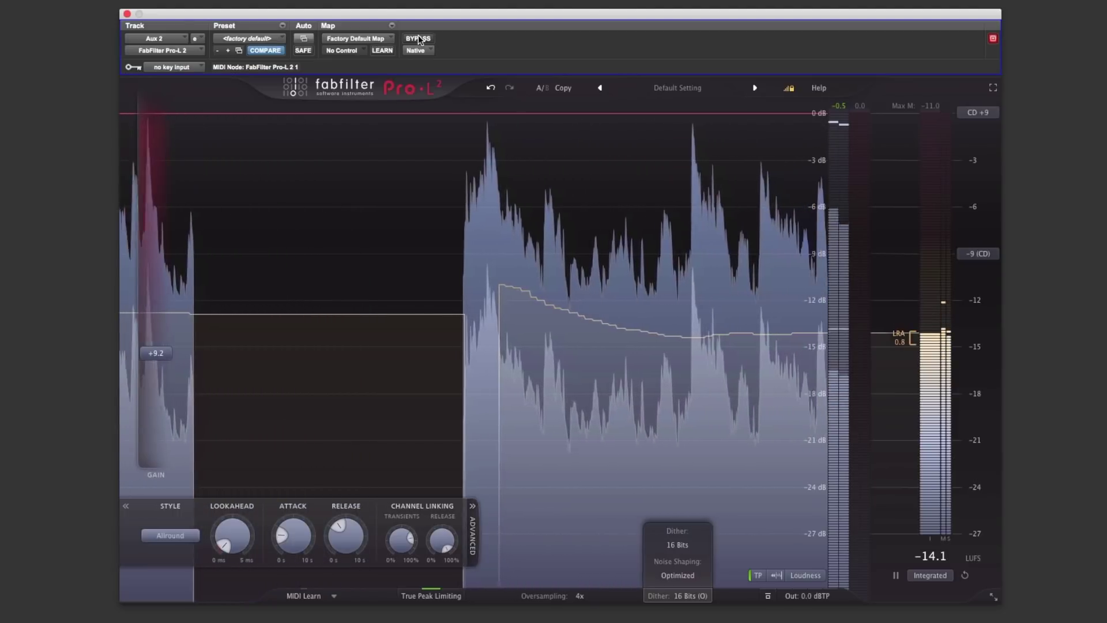
key("space")
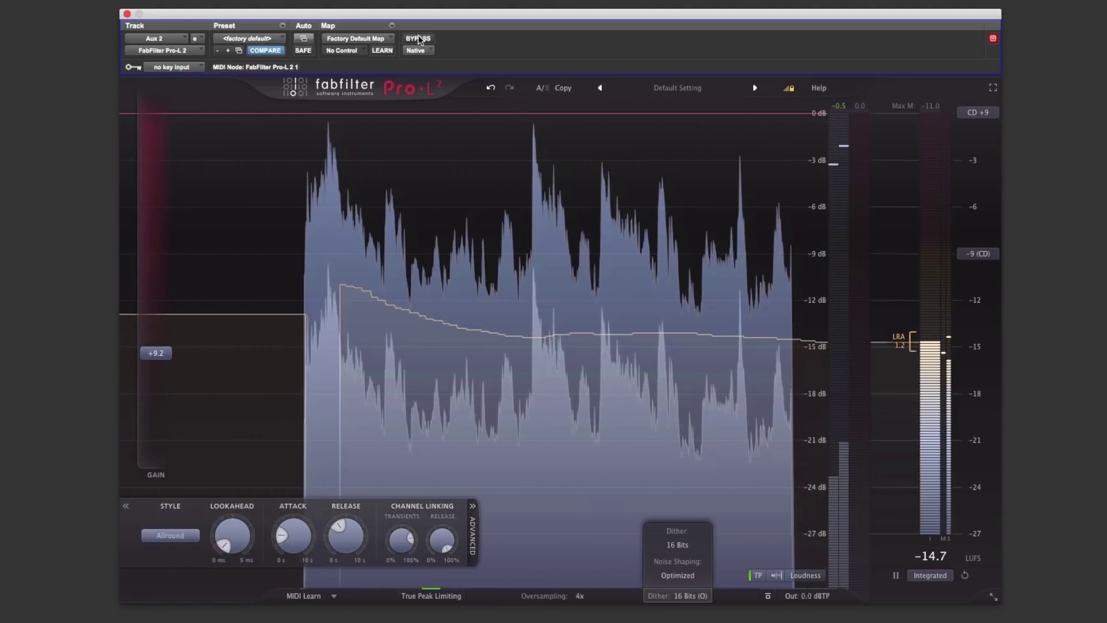